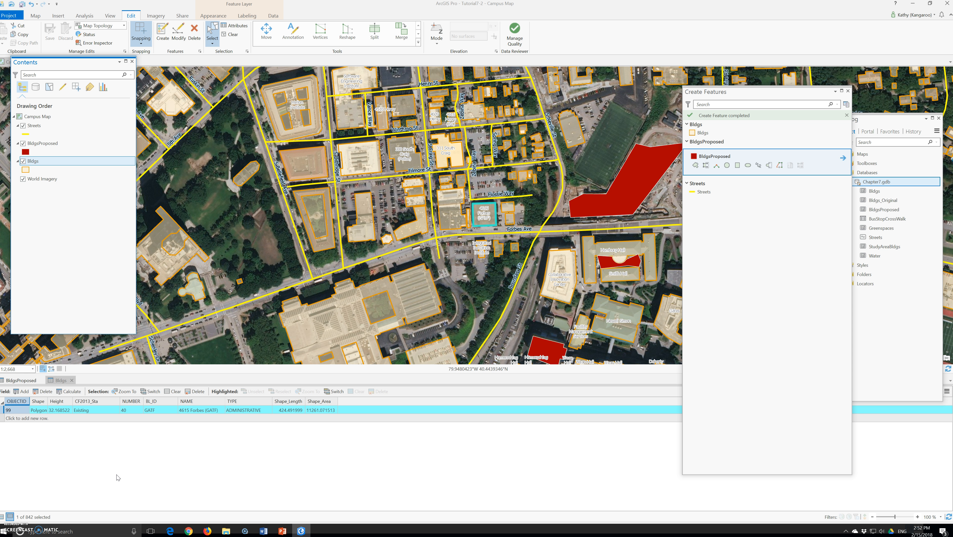
Start creating a polygon feature class in the Chapter7 geodatabase and name it StudyArea.
click(849, 90)
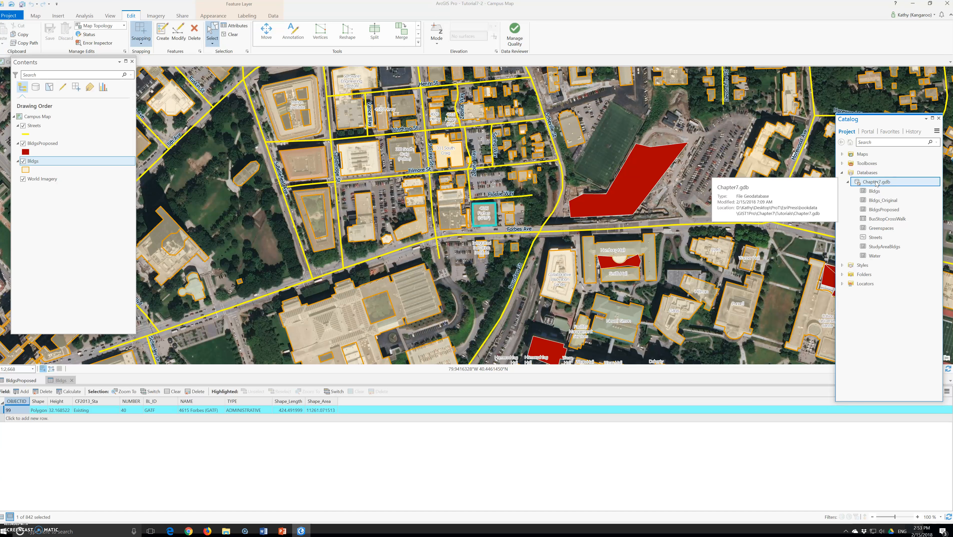
right_click(876, 183)
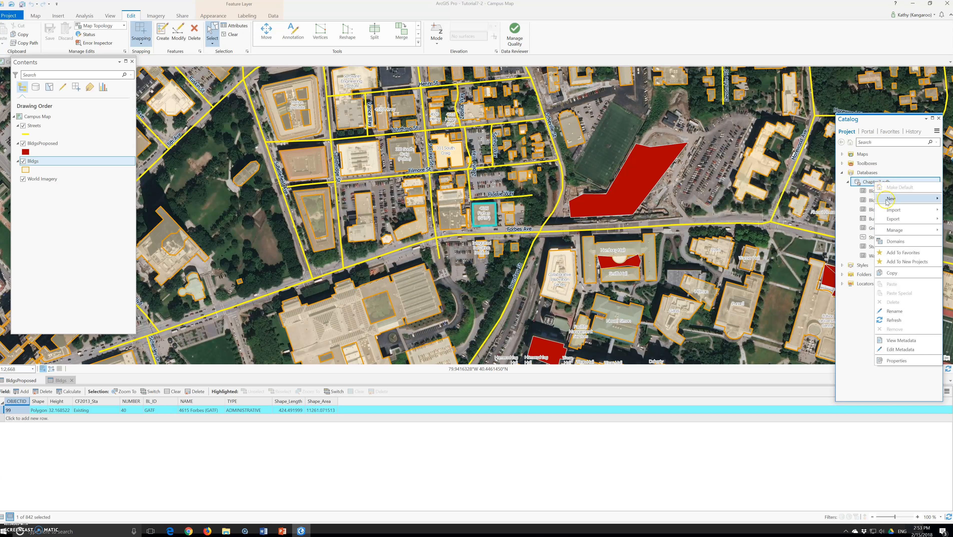
mouse_move(887, 201)
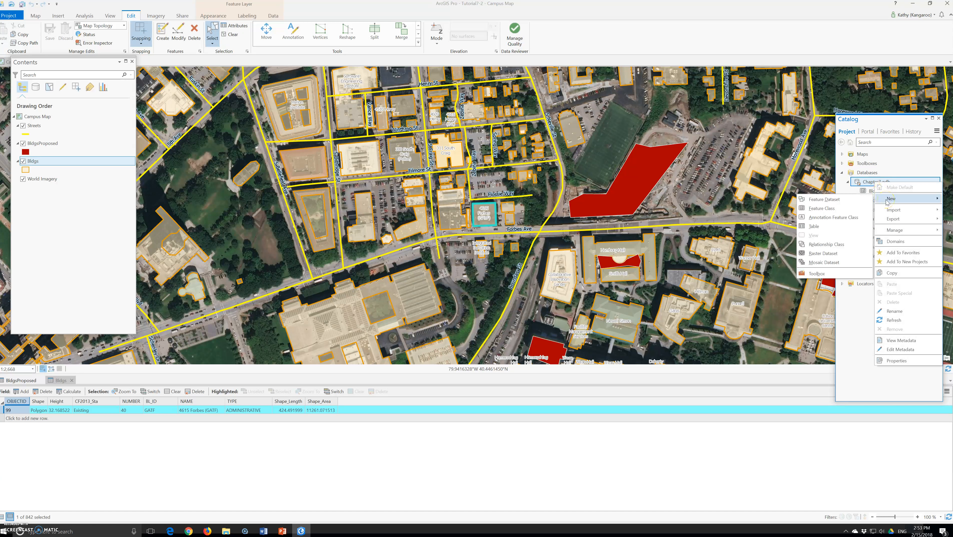
click(822, 208)
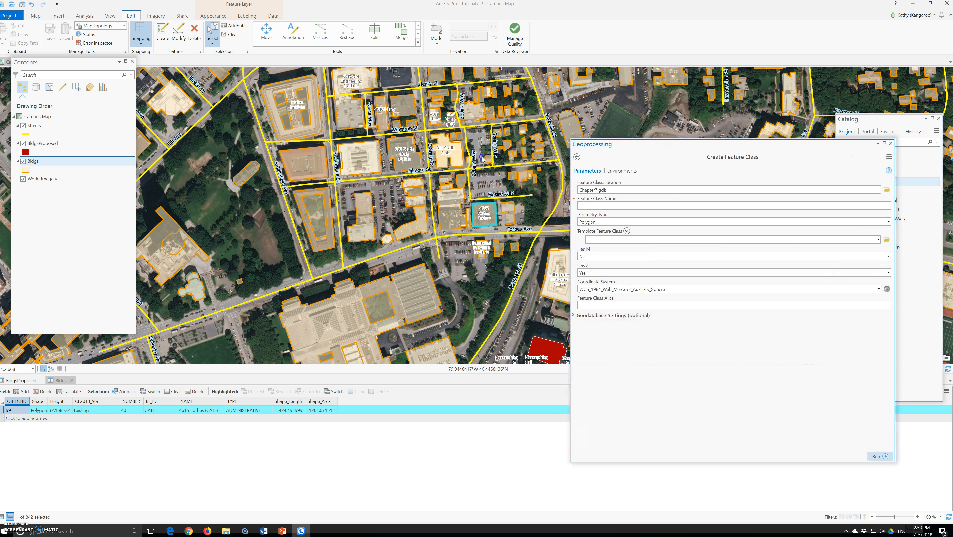
drag(660, 144, 482, 158)
click(435, 220)
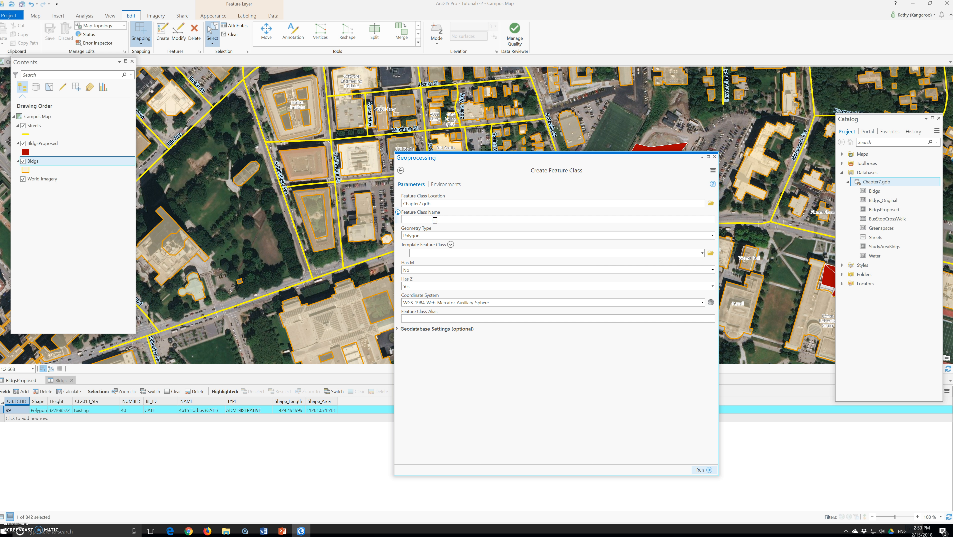
text(StudyAre)
click(436, 220)
Set the new feature class's coordinate system to match the Bldgs layer and expand its optional geodatabase settings.
click(479, 253)
click(702, 303)
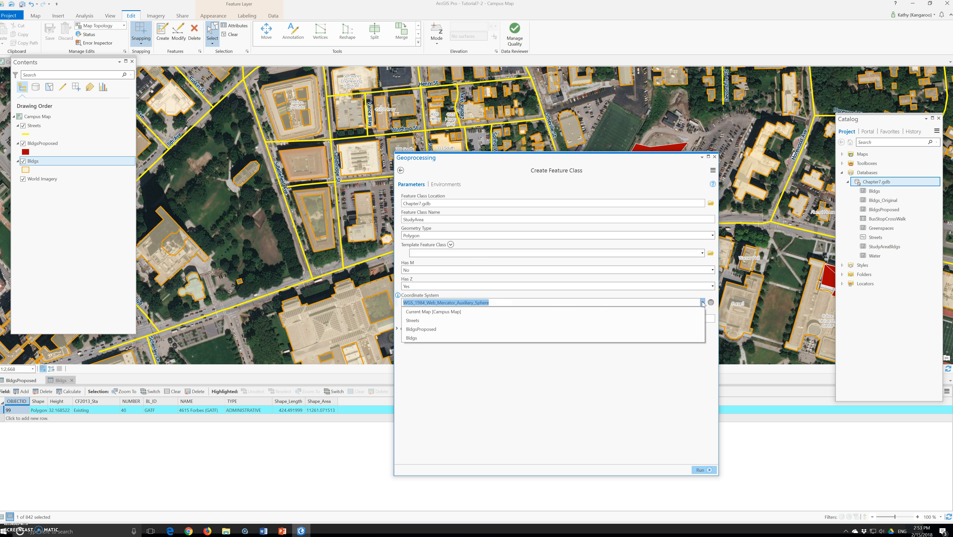
click(416, 339)
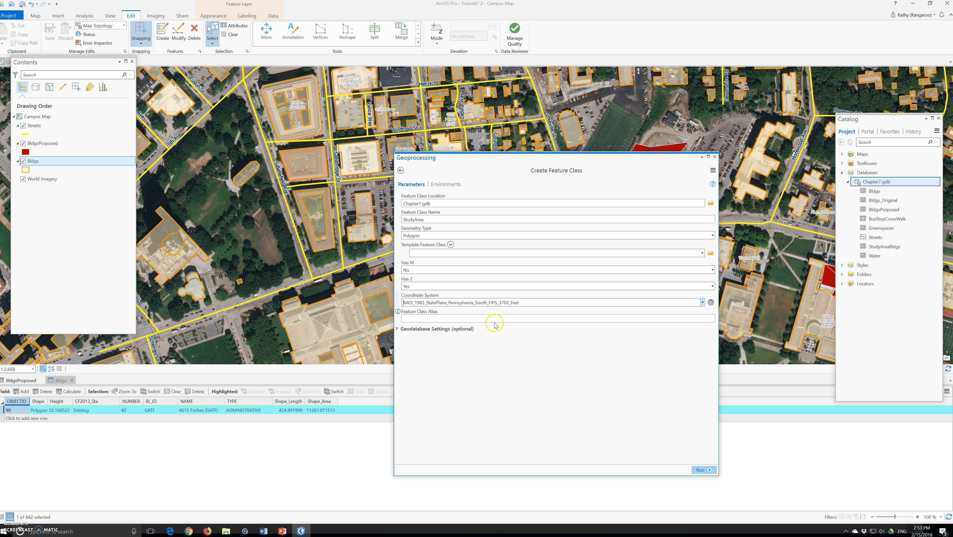
click(444, 334)
click(437, 350)
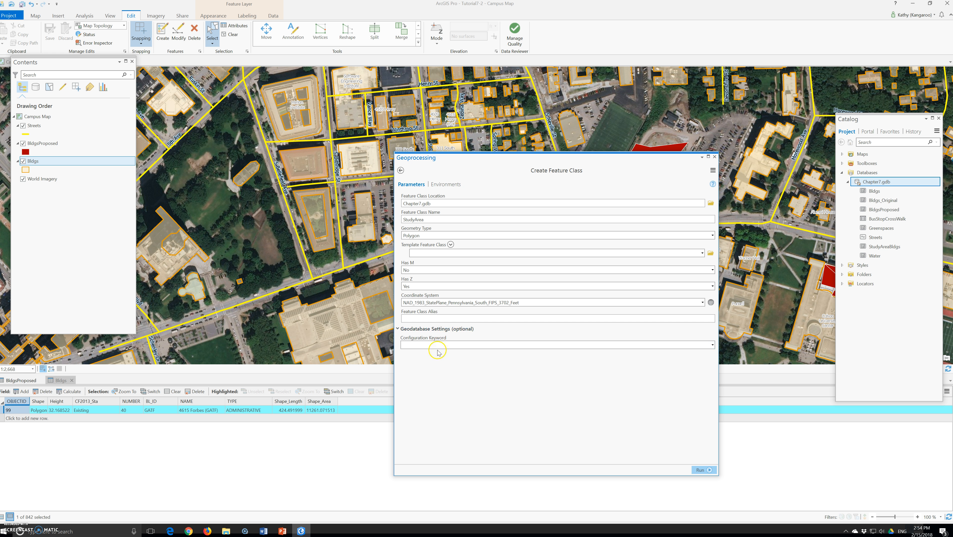
mouse_move(441, 305)
Set the tool's output coordinate system environment to match Bldgs and create the feature class.
click(444, 186)
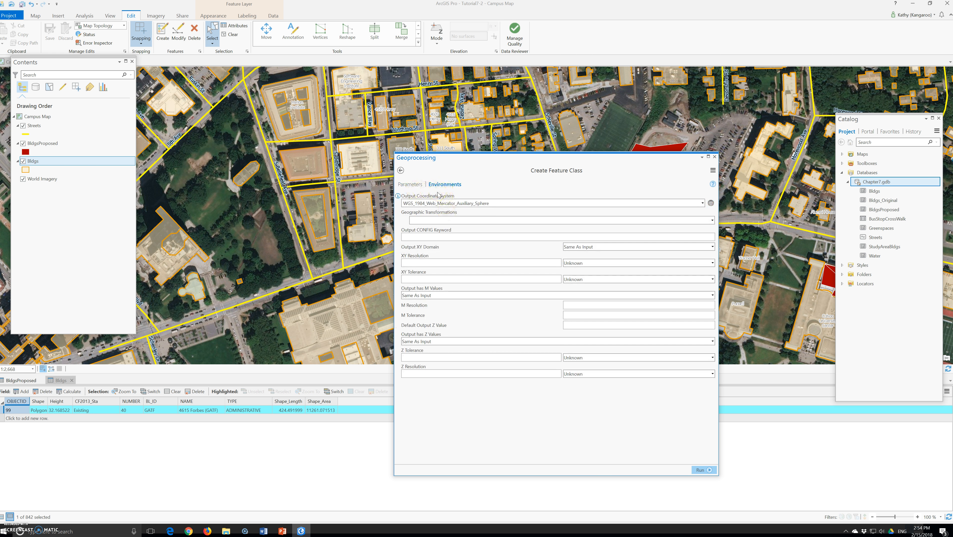
click(430, 207)
click(700, 204)
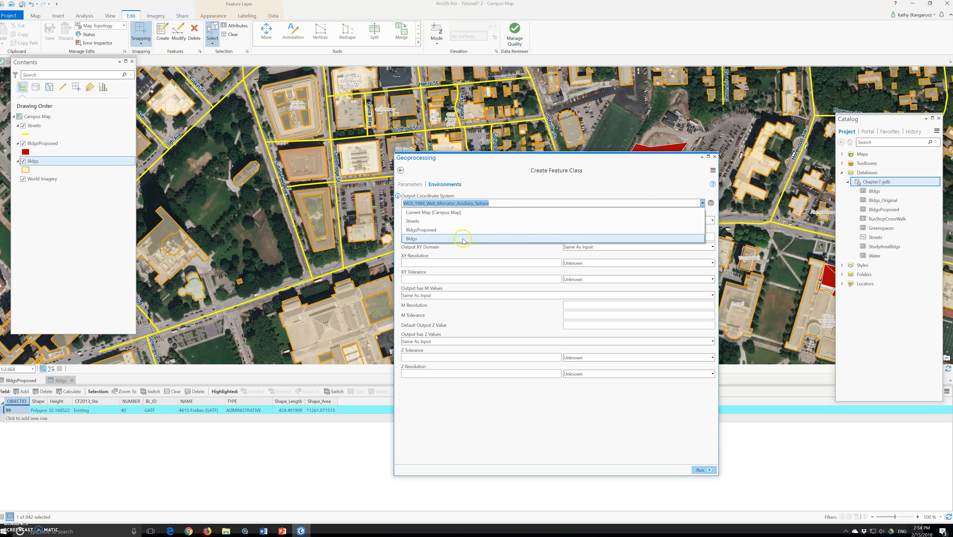
click(463, 238)
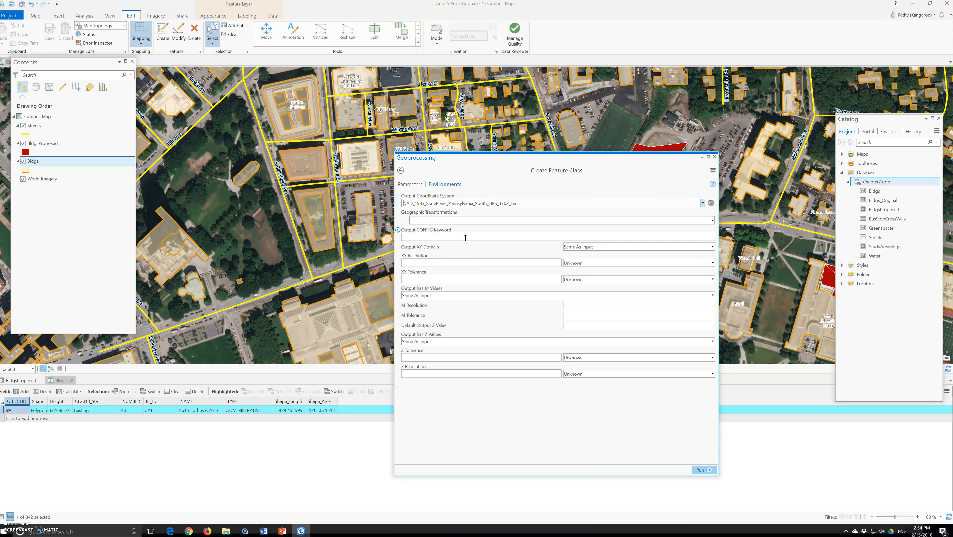
click(701, 469)
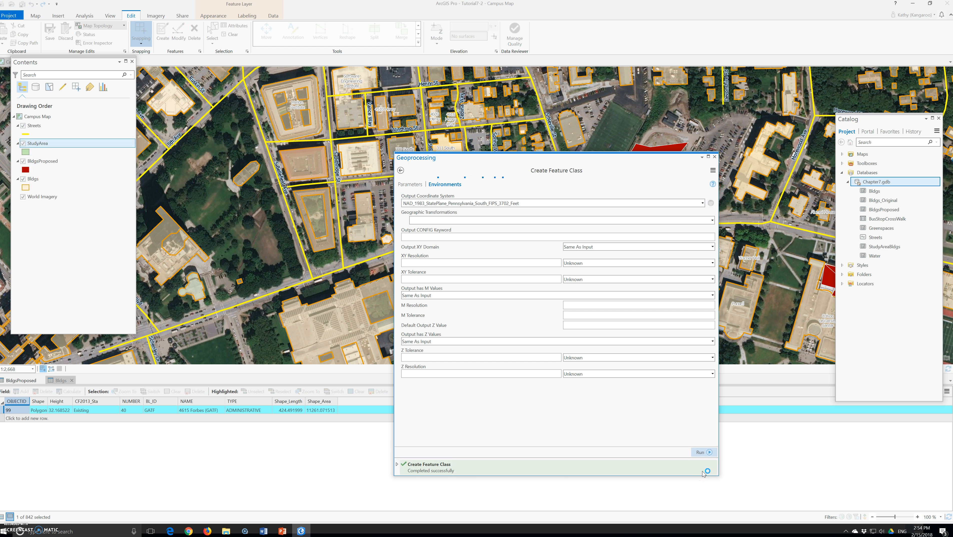
mouse_move(703, 473)
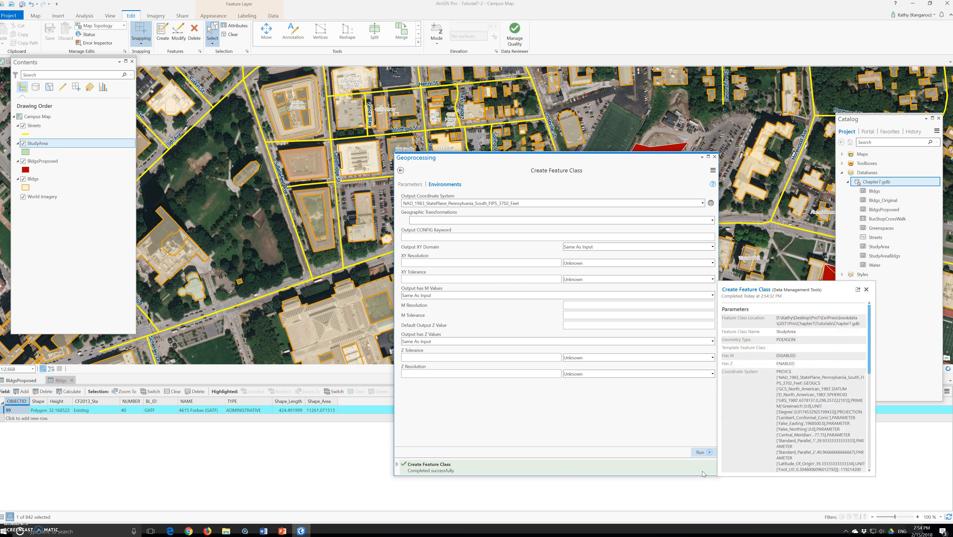
click(21, 134)
click(26, 137)
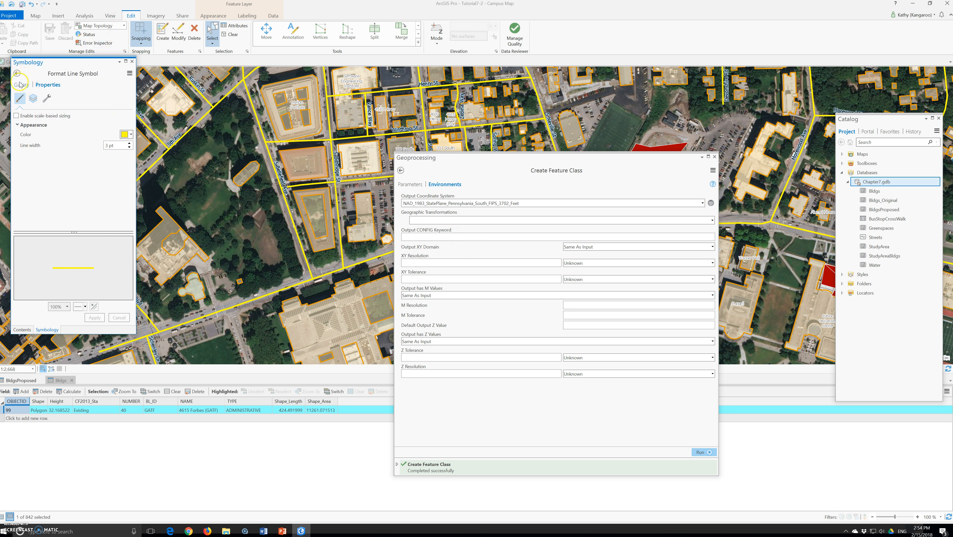
click(133, 62)
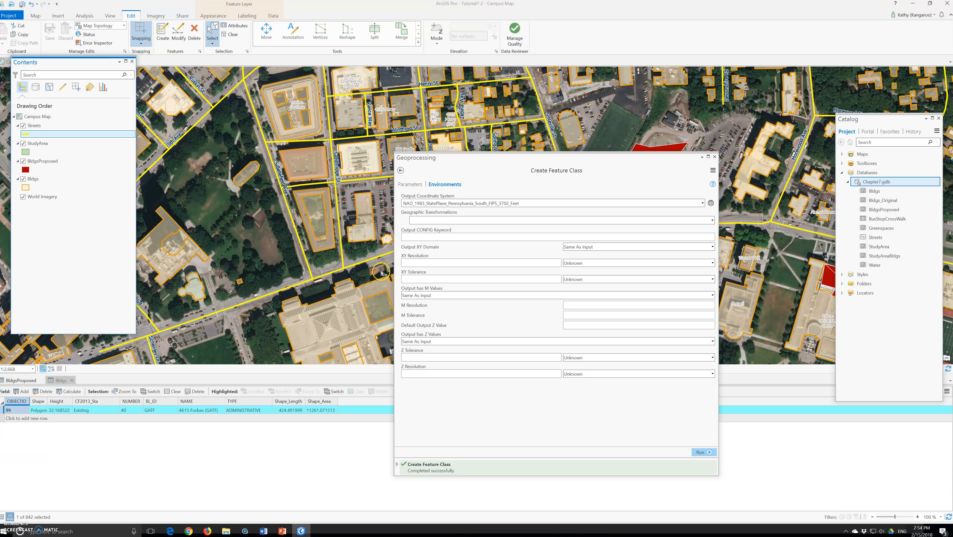
Review the geometry type in the Create Feature Class parameters and close the tool.
click(411, 185)
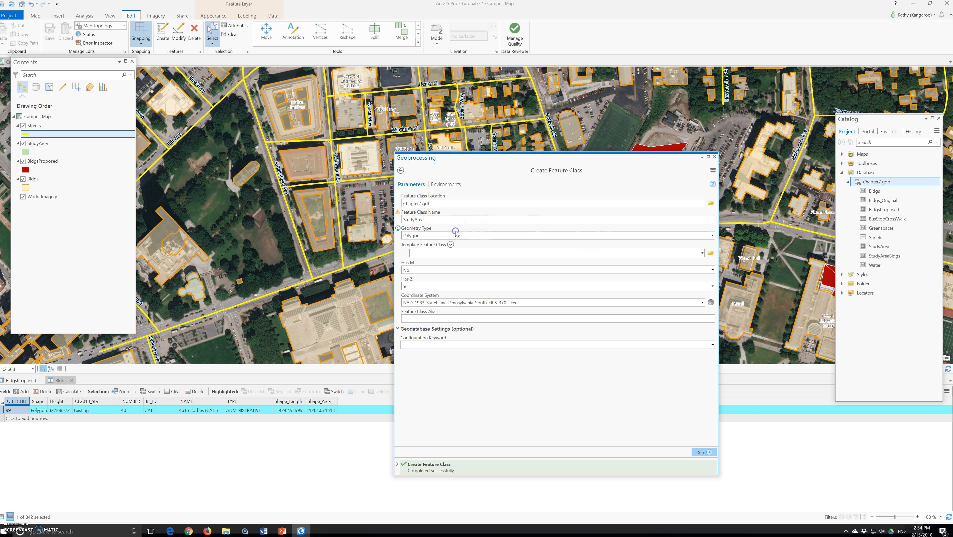
click(437, 235)
click(438, 235)
click(714, 157)
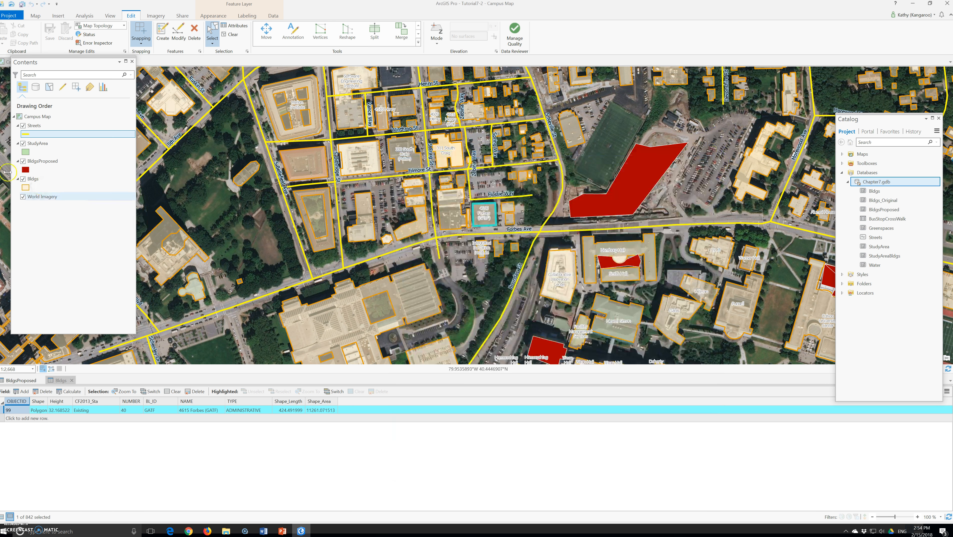
Open the StudyArea layer's symbology and set the layer's transparency to 50%.
click(25, 151)
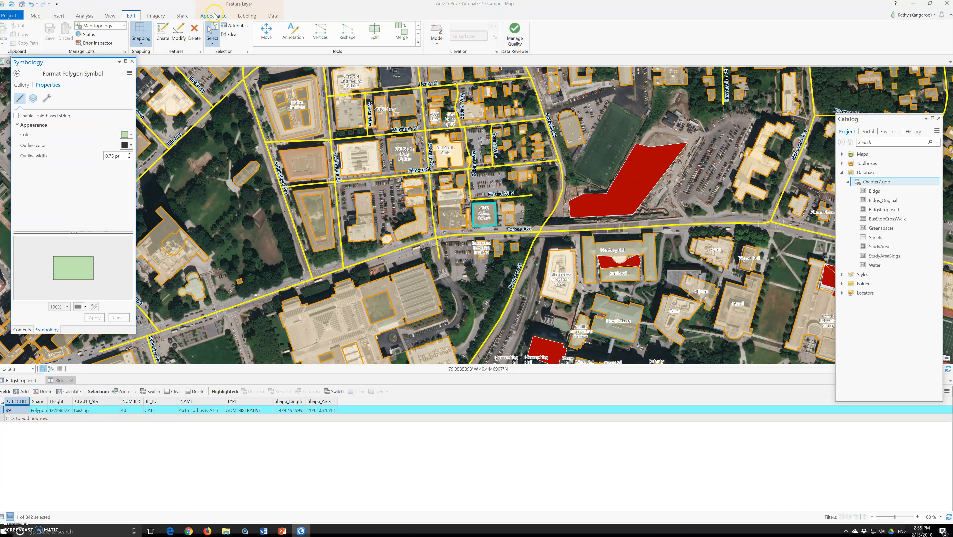
click(213, 16)
text(50)
key(Return)
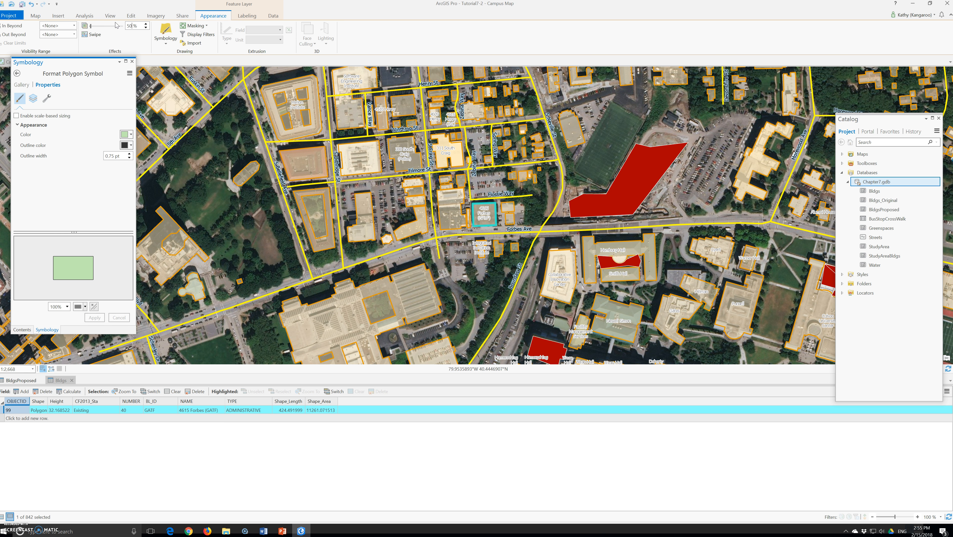
Close the Bldgs and BldgsProposed attribute tables.
click(95, 361)
click(70, 380)
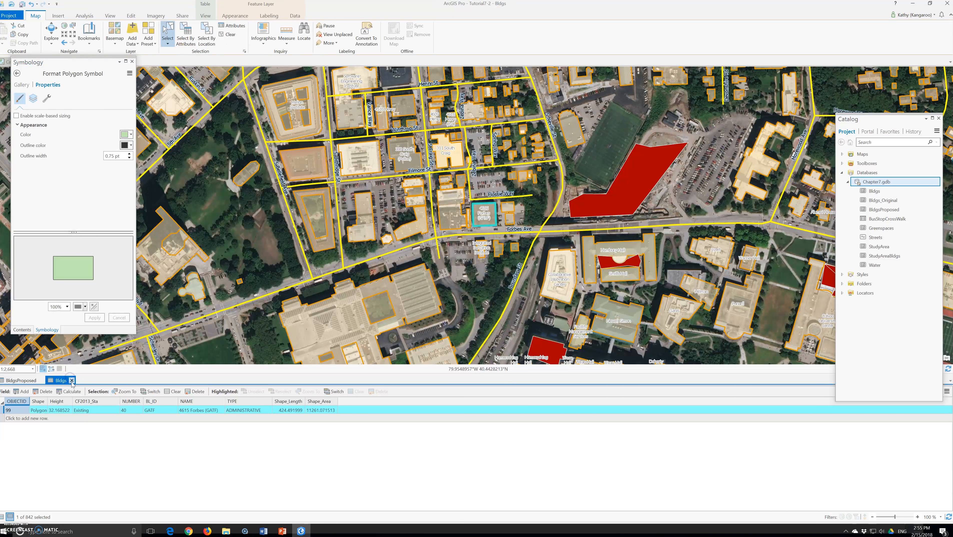
click(72, 380)
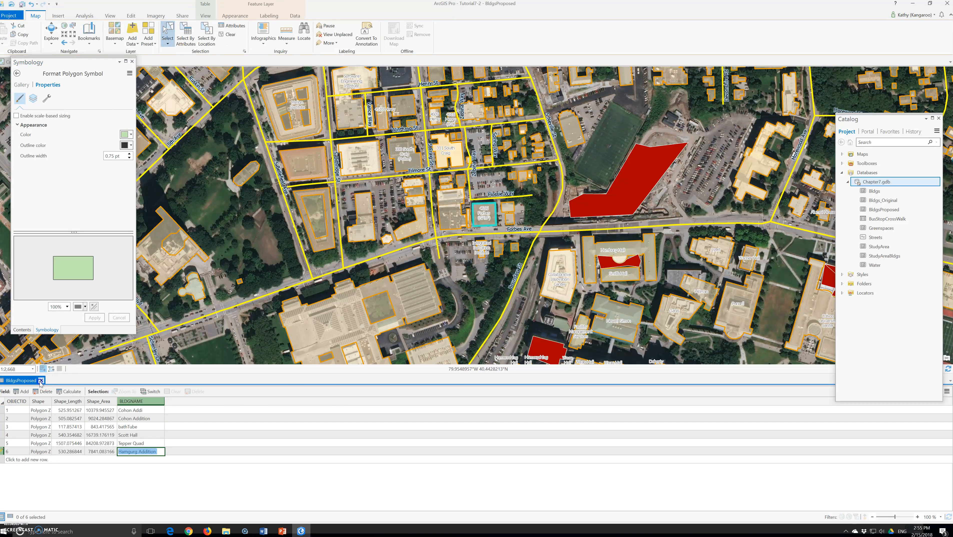
click(42, 380)
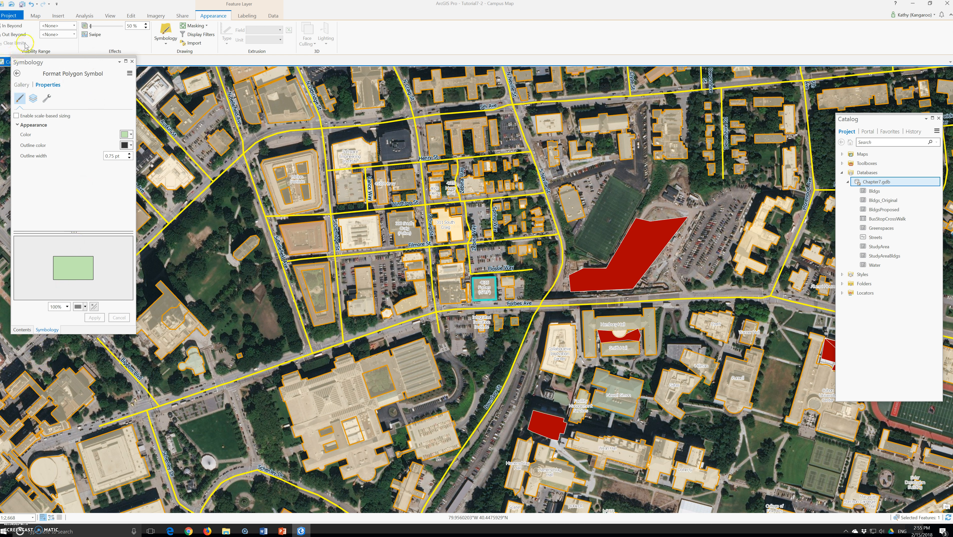
Zoom the map to the Main Campus bookmark.
click(35, 15)
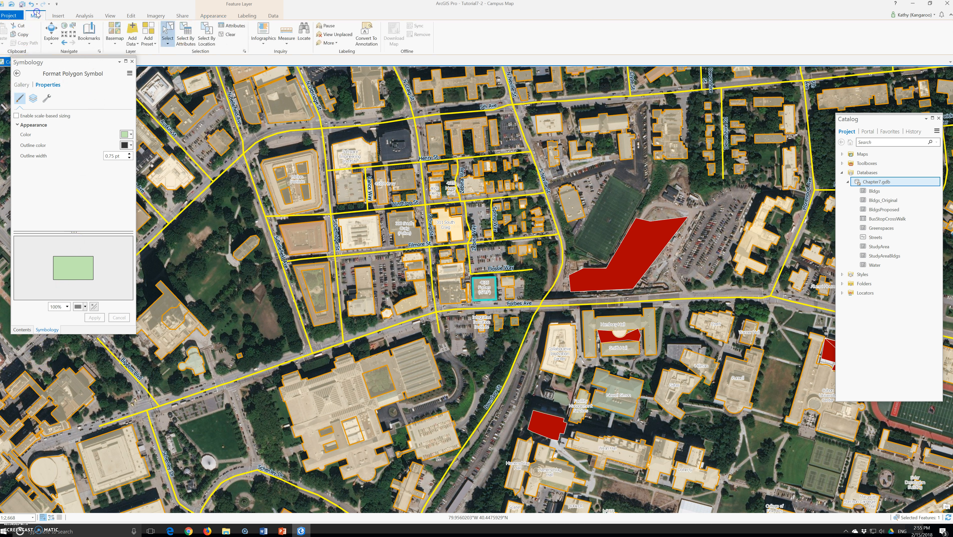
click(115, 38)
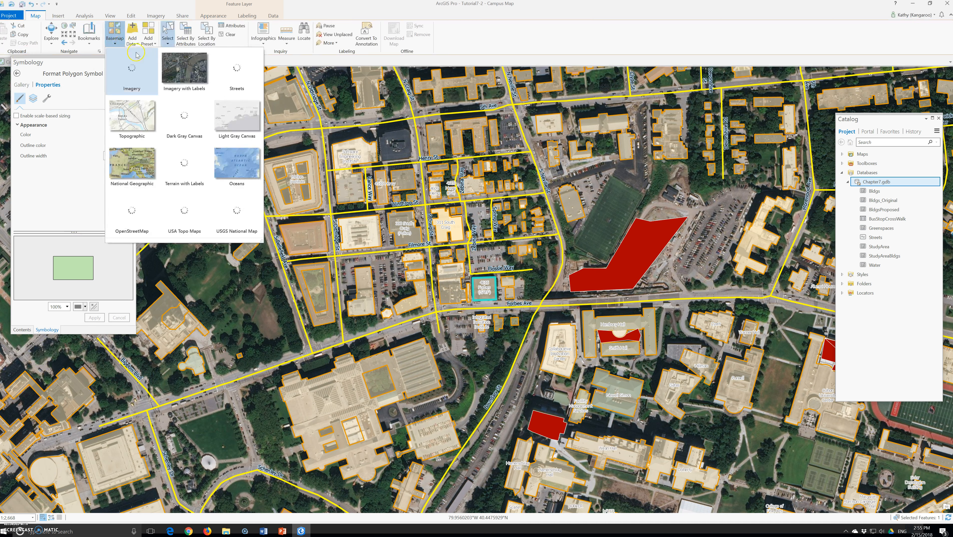
click(87, 40)
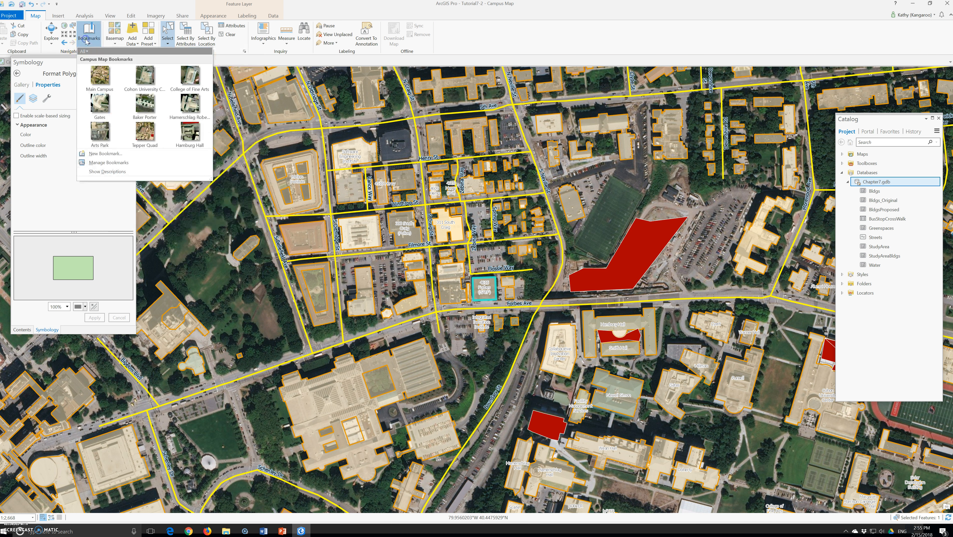
click(108, 77)
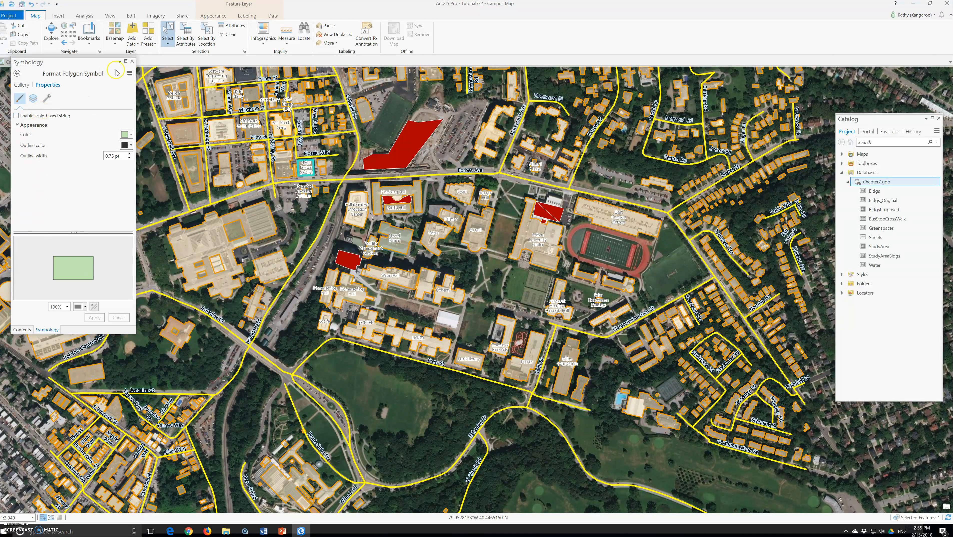
Close the symbology settings and hide the BldgsProposed and Bldgs layers on the map.
click(131, 61)
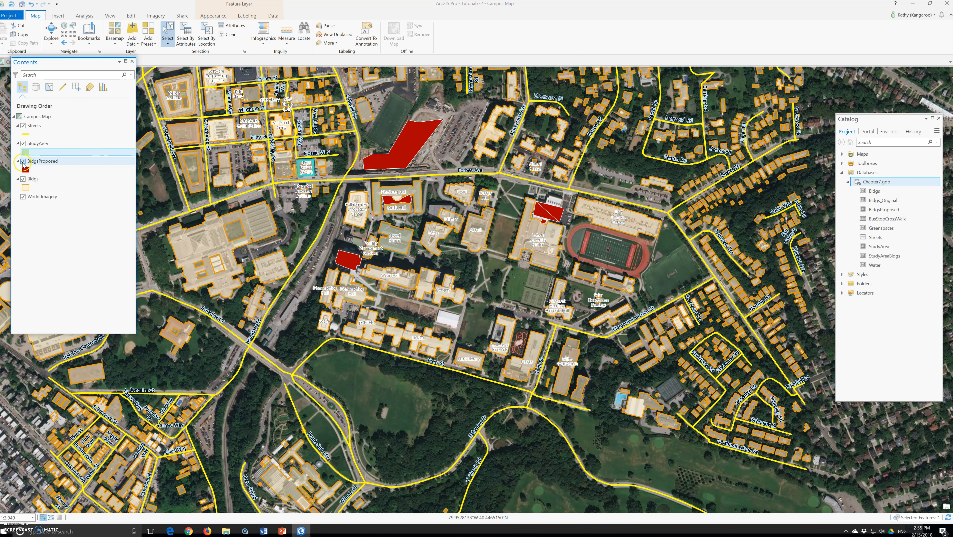
click(23, 161)
click(25, 163)
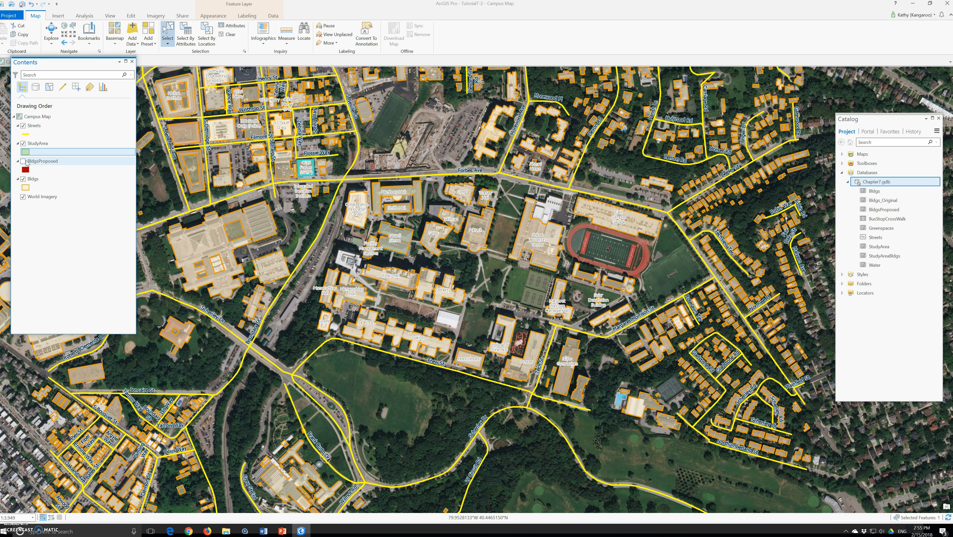
click(23, 180)
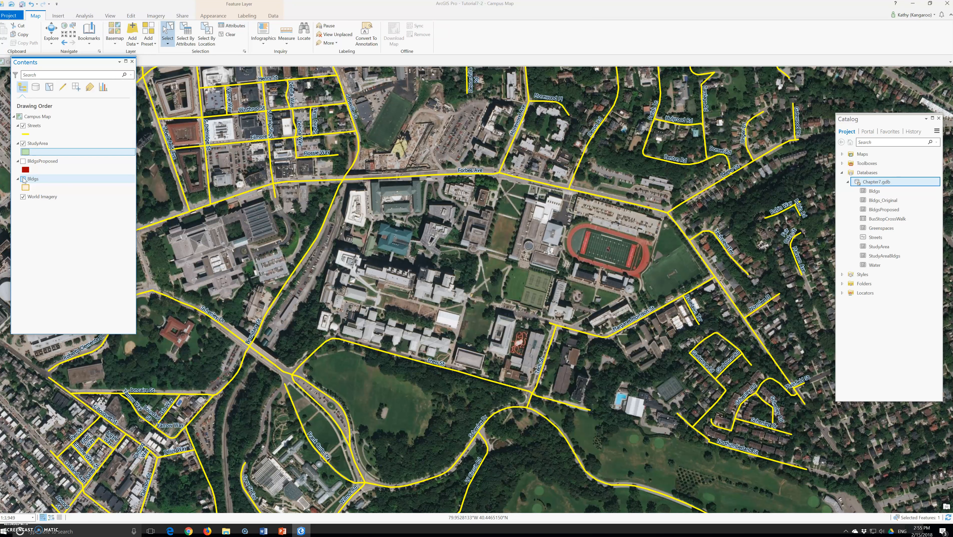
Turn off snapping and start a new feature from the StudyArea template using the Trace construction tool.
click(131, 15)
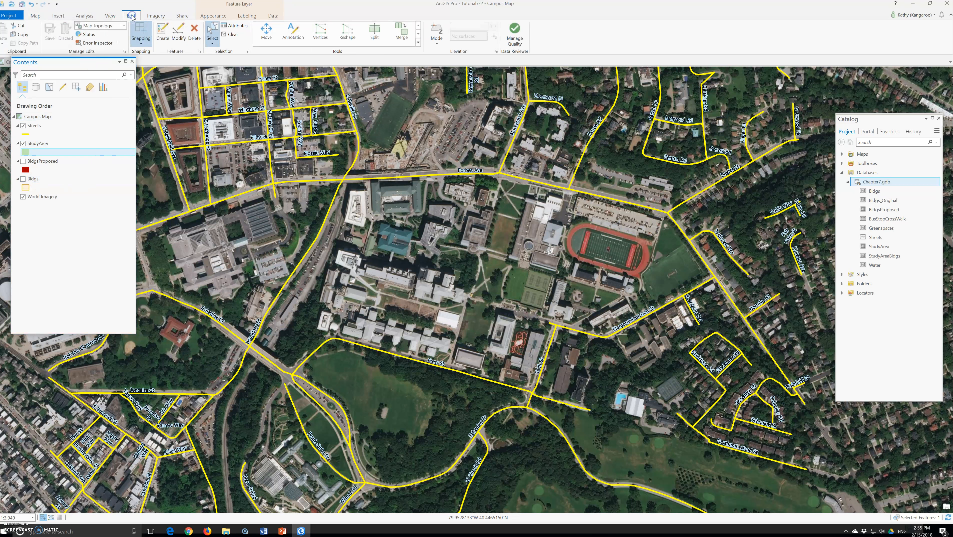
click(144, 34)
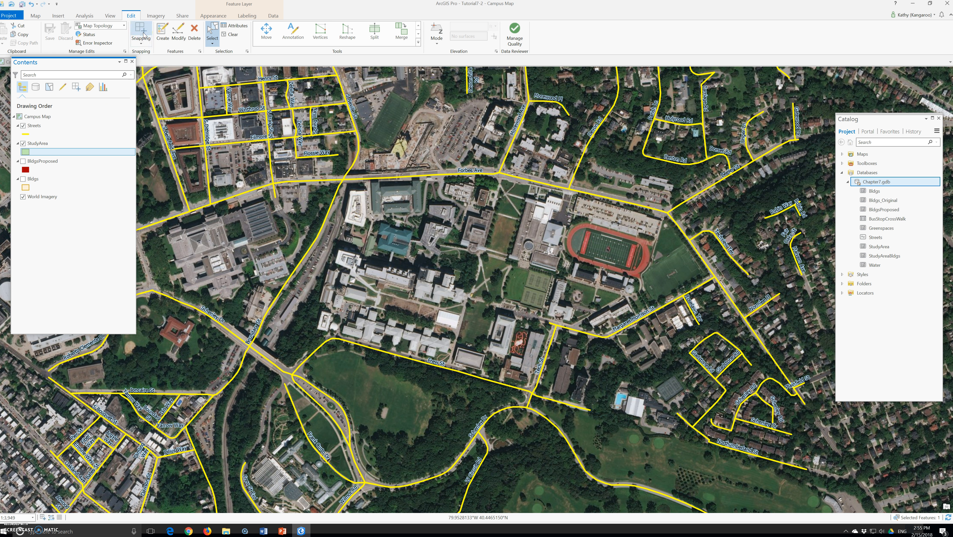
click(163, 32)
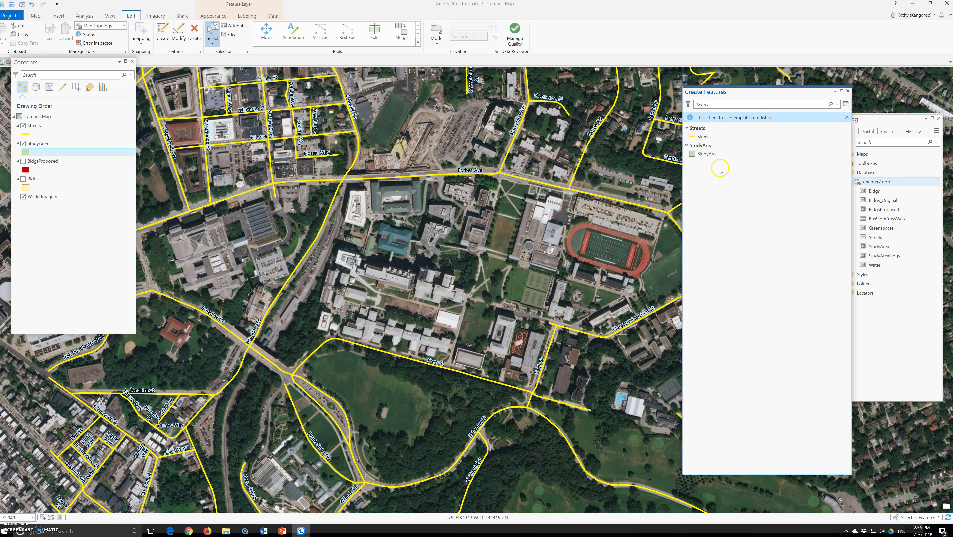
click(708, 155)
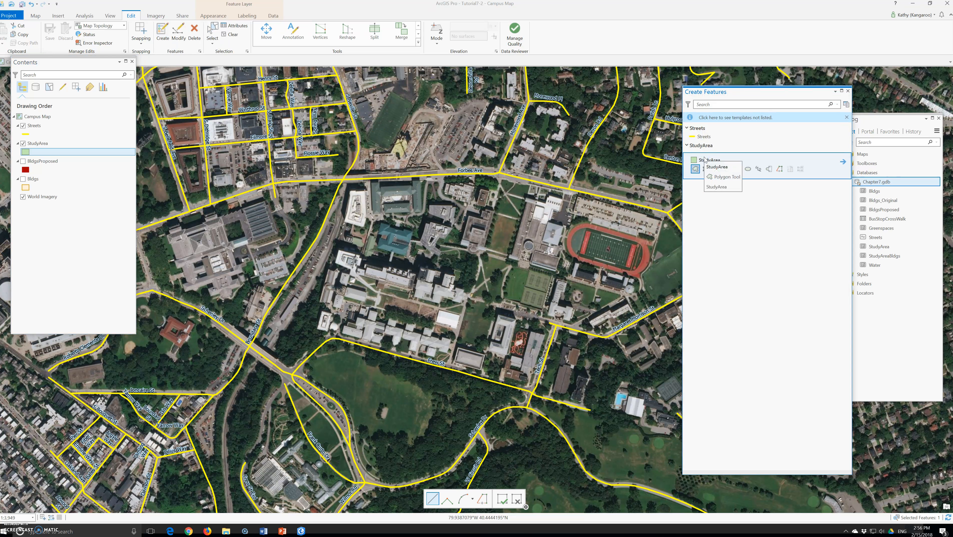
click(483, 500)
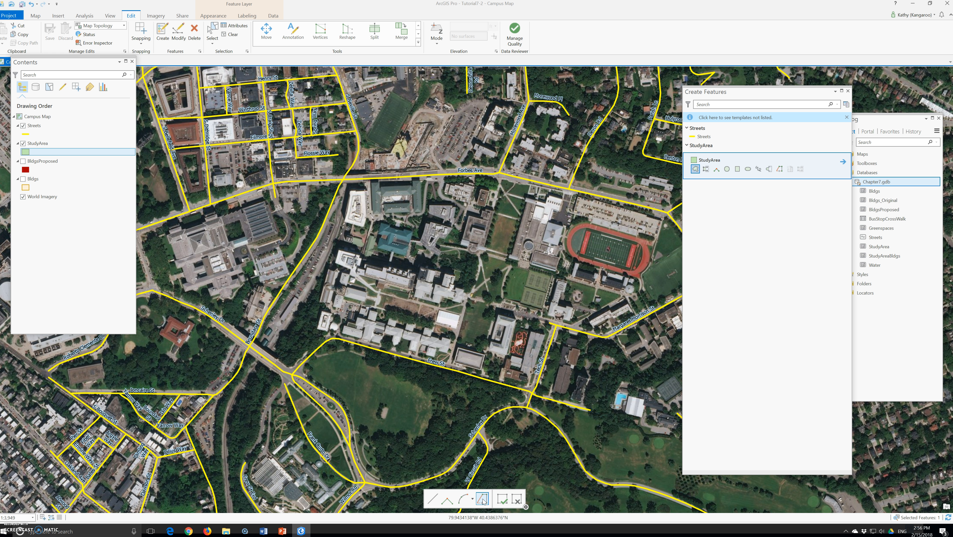
Trace the StudyArea polygon around the campus along Forbes Ave, Margaret Morrison St, Tech St and Frew St, and finish the feature.
click(250, 344)
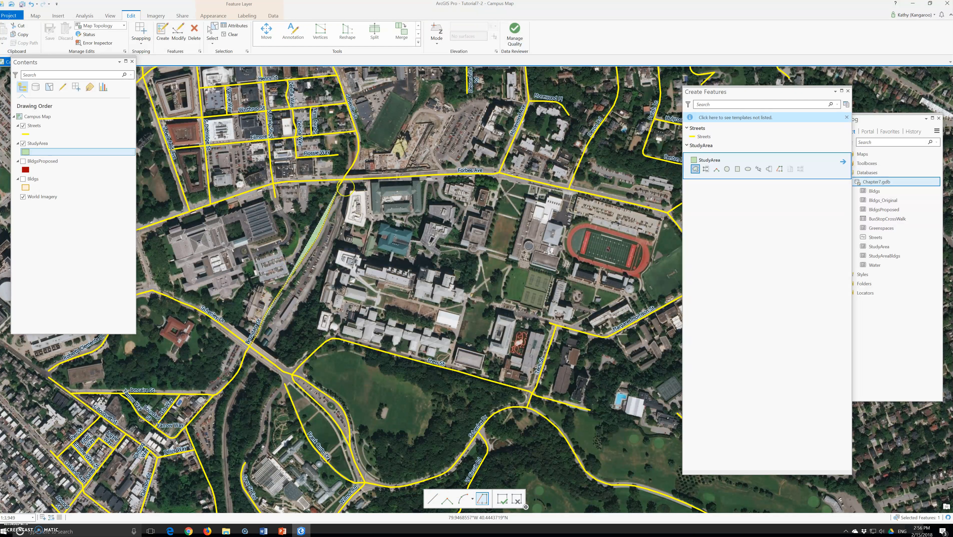
click(315, 241)
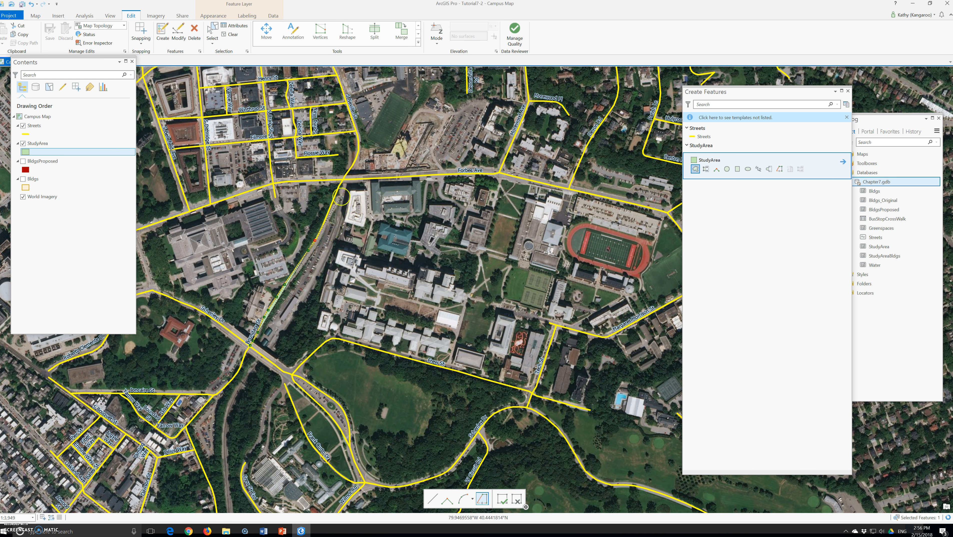
click(502, 172)
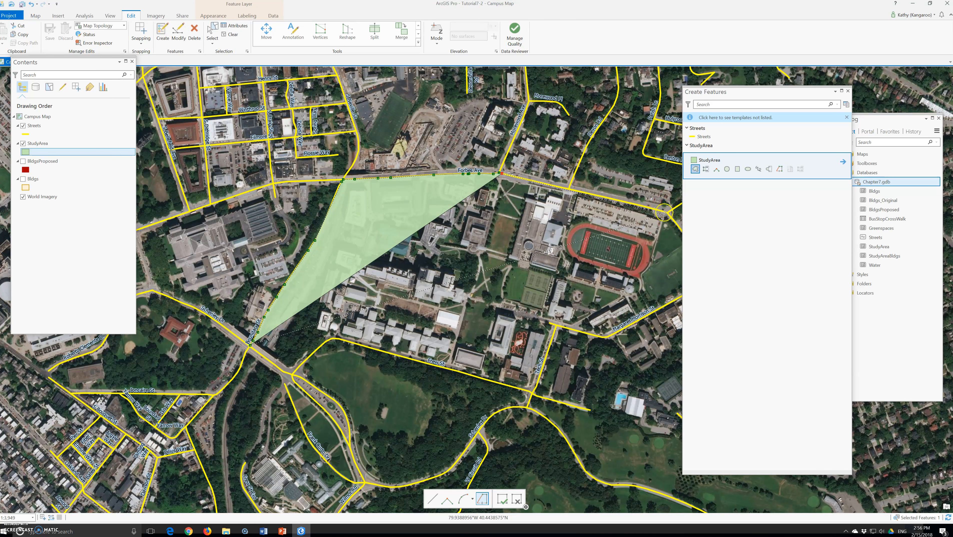
scroll(663, 214, down, 3)
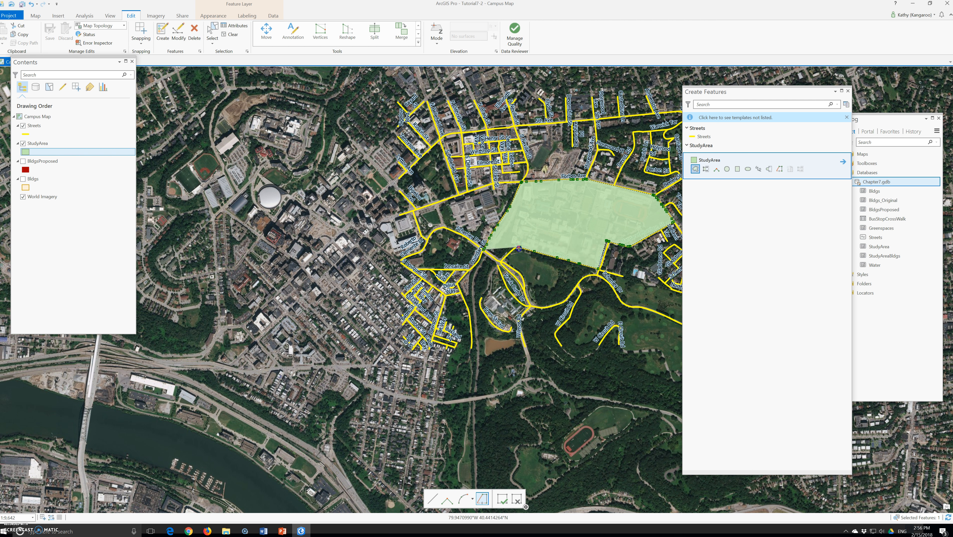
double_click(499, 261)
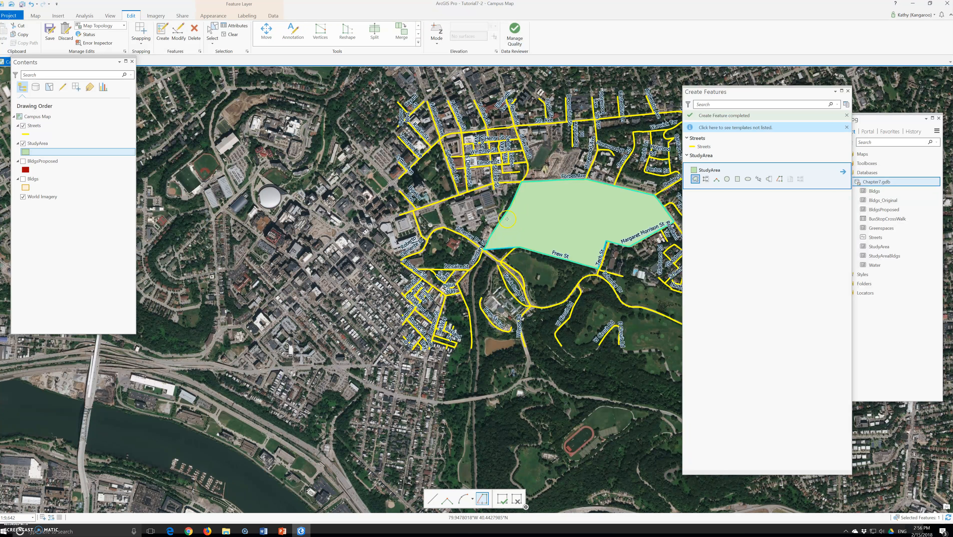
scroll(477, 225, down, 2)
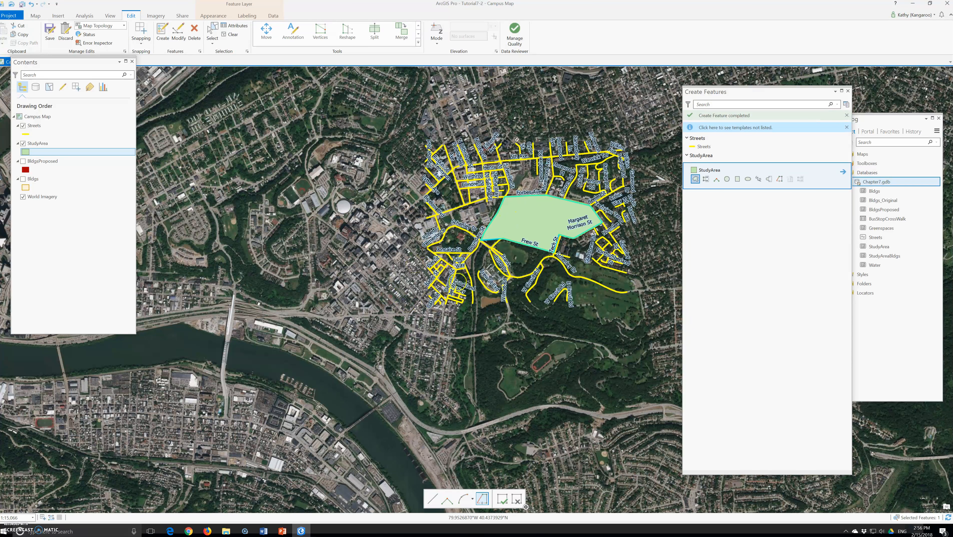
scroll(470, 245, up, 6)
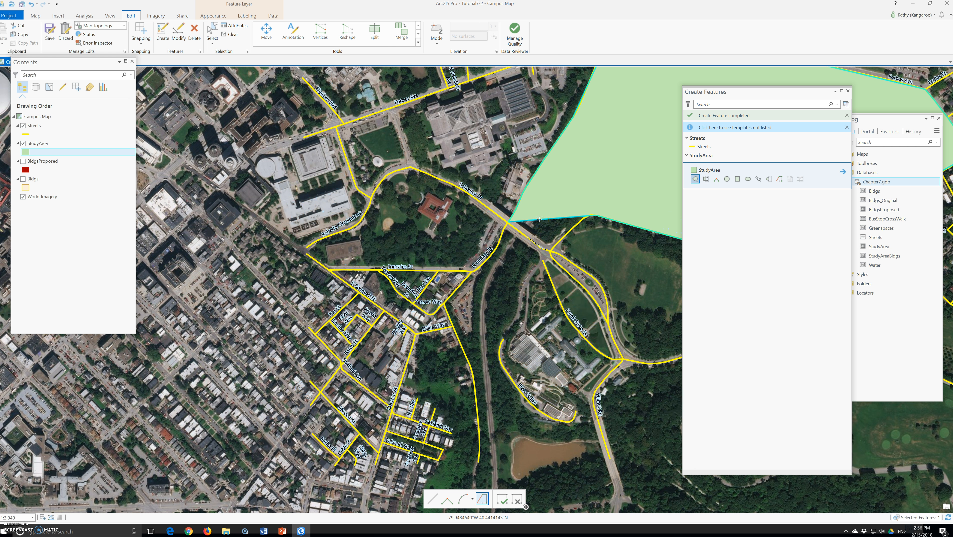
click(528, 246)
click(548, 250)
click(560, 222)
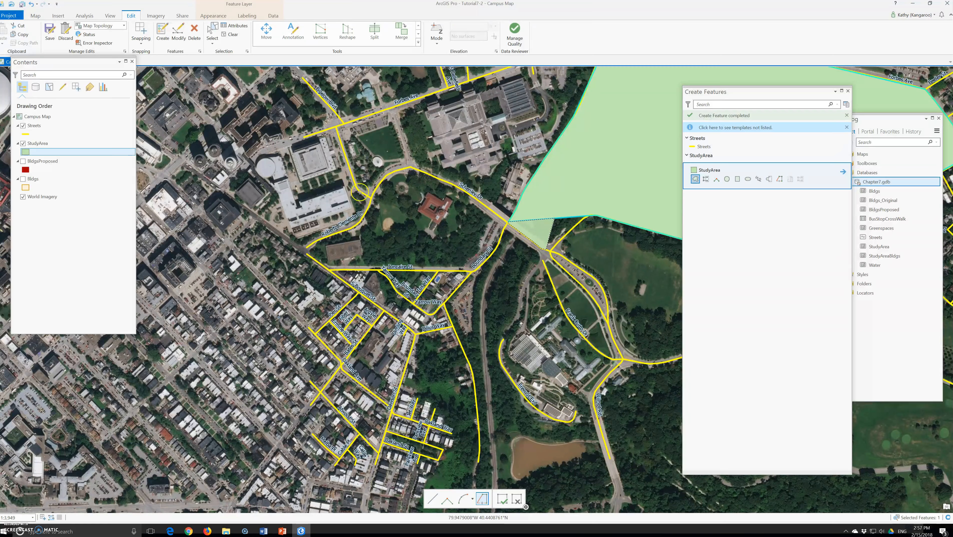
click(179, 32)
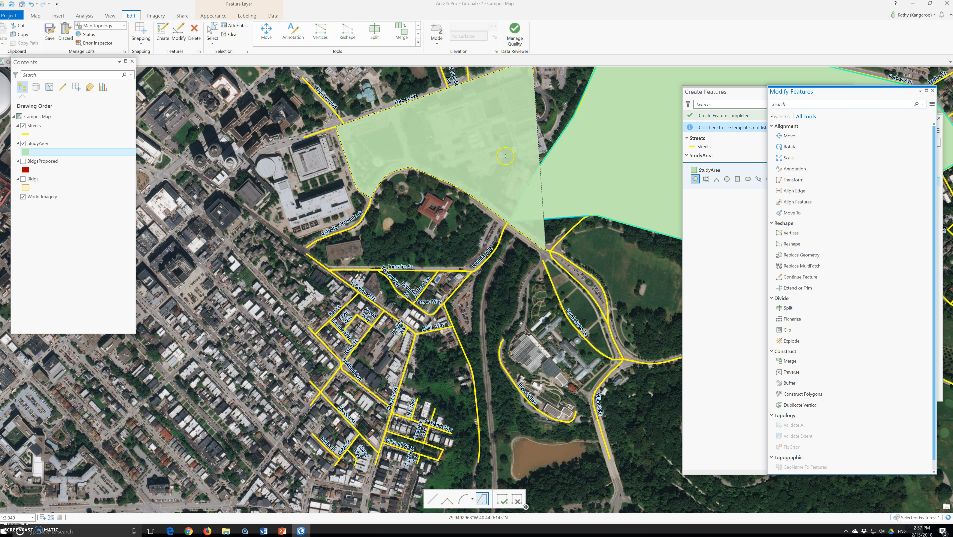
click(230, 36)
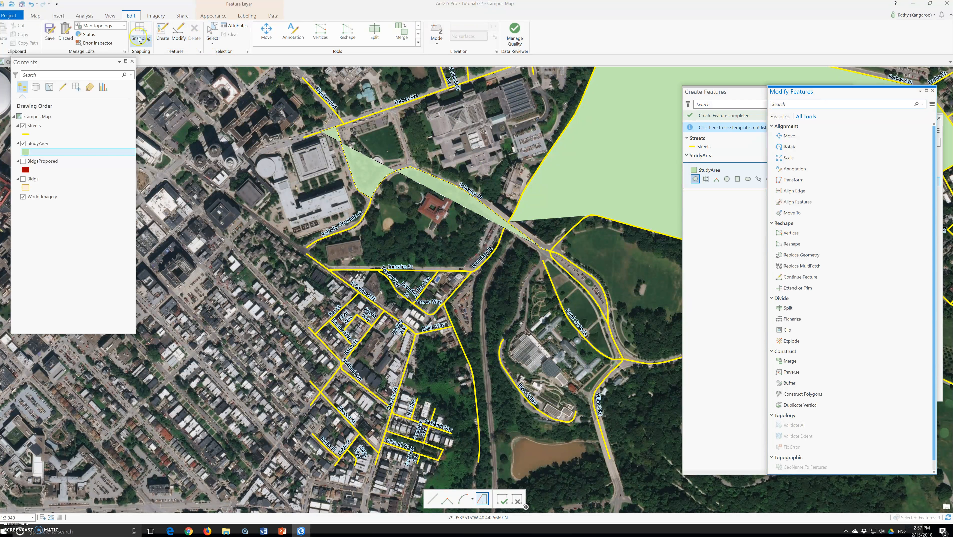
click(50, 34)
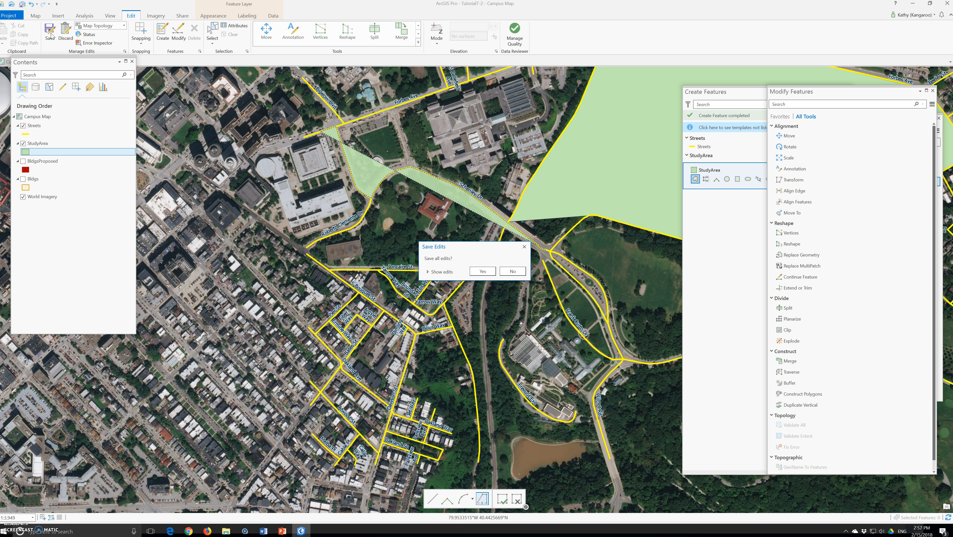
click(510, 271)
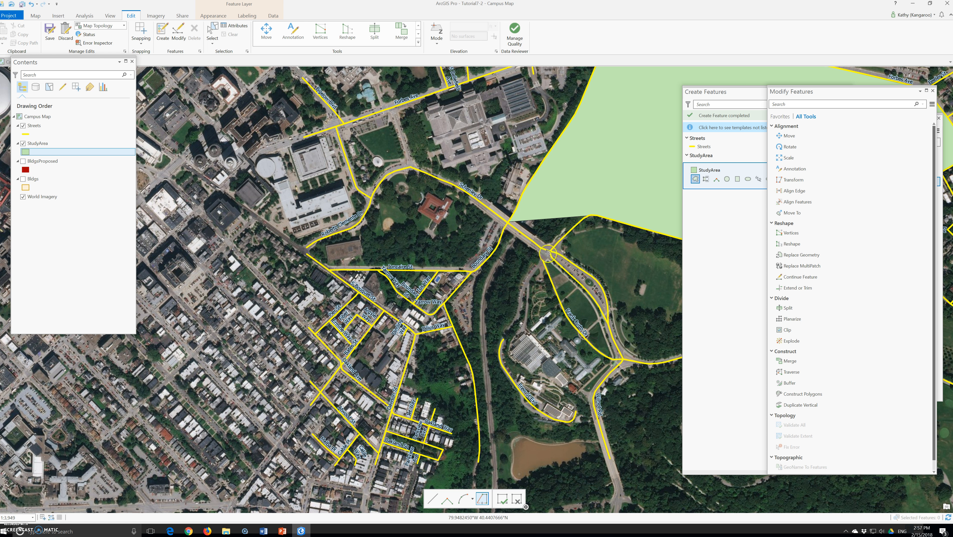
click(548, 253)
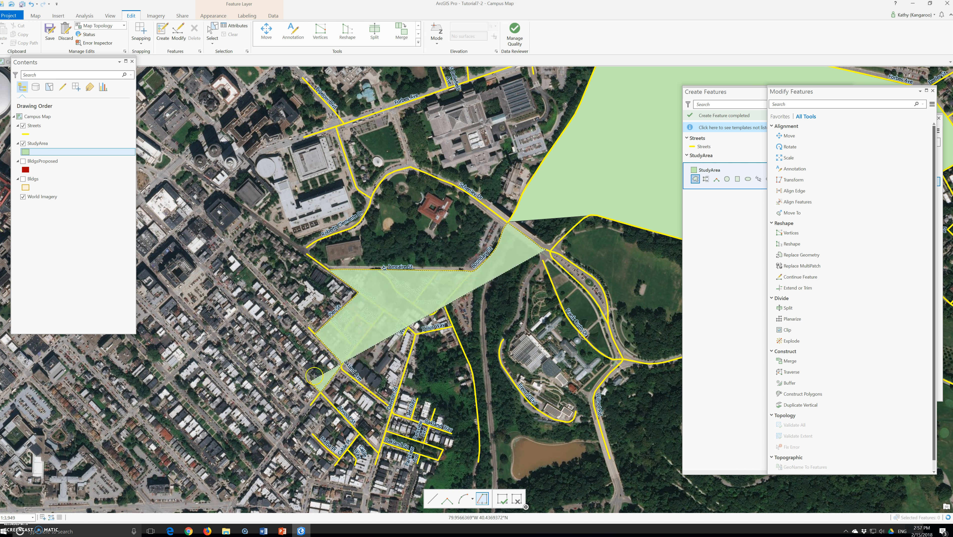
click(517, 499)
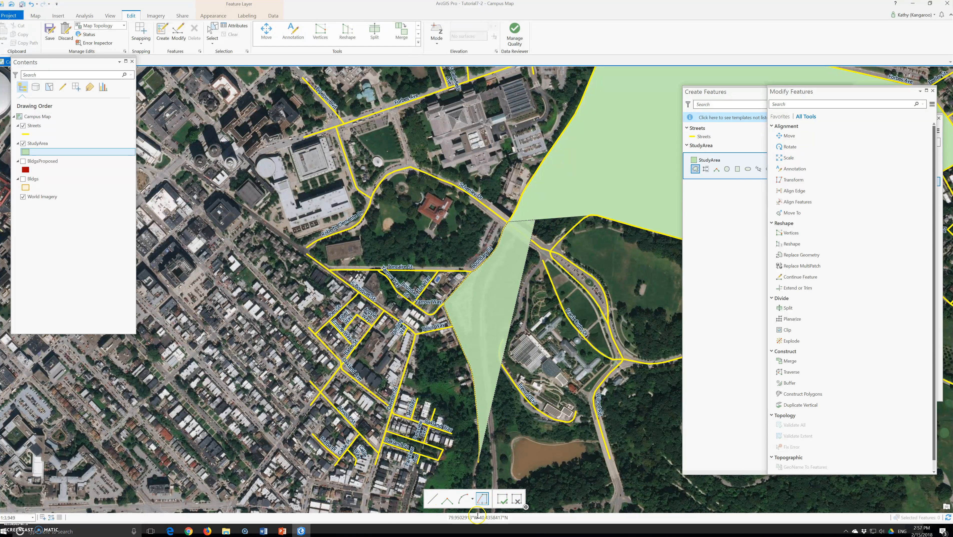
click(521, 496)
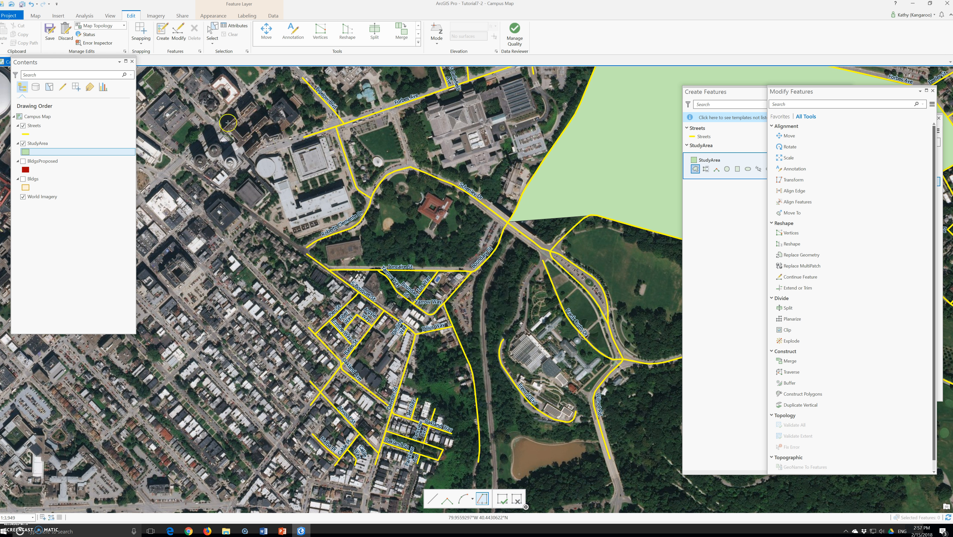
Select the StudyArea polygon and move its vertex at the western end of Frew St to the street intersection beside Schenley Dr.
click(215, 34)
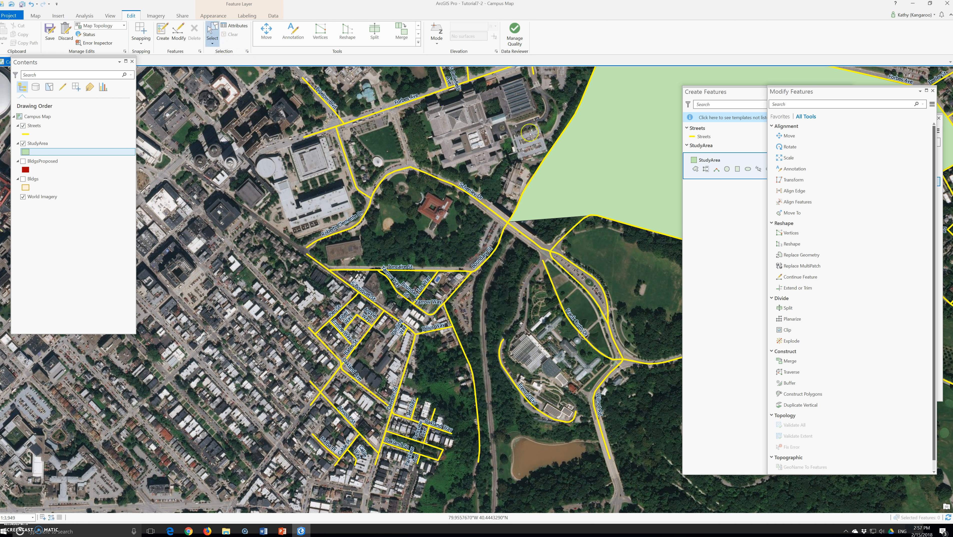
click(588, 165)
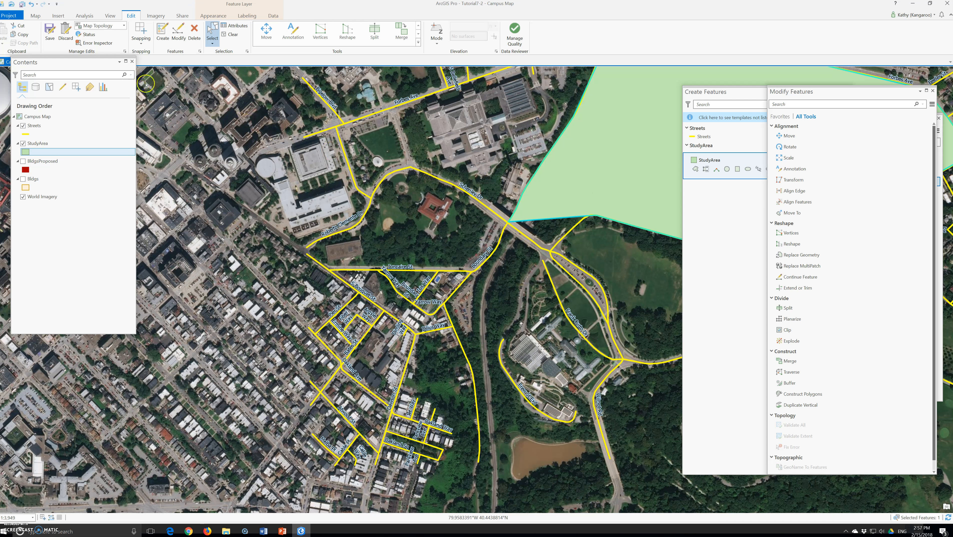
click(320, 32)
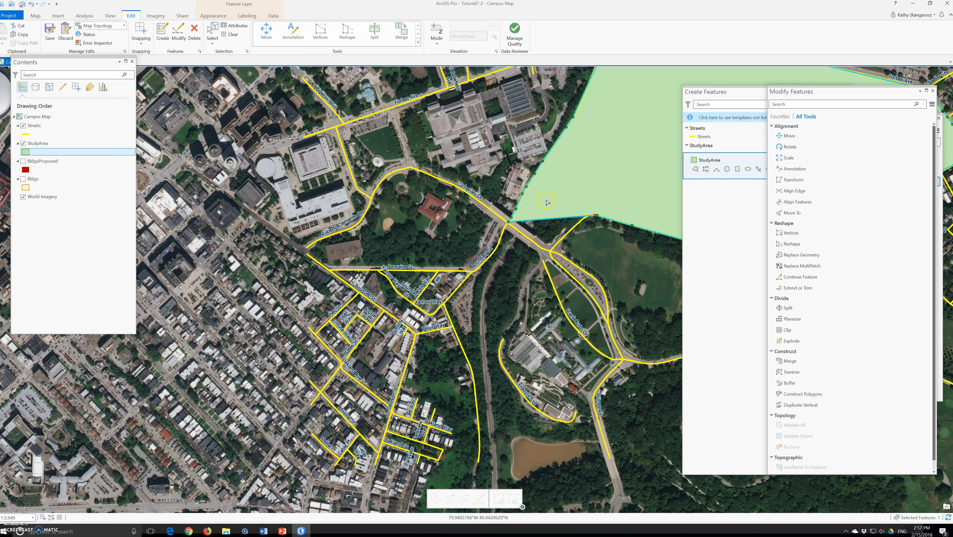
drag(594, 216, 549, 252)
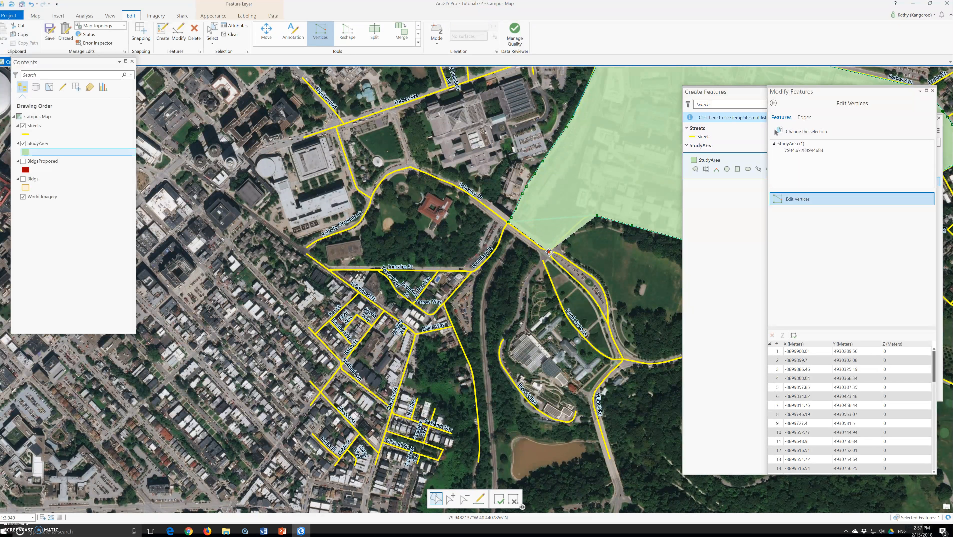
double_click(549, 252)
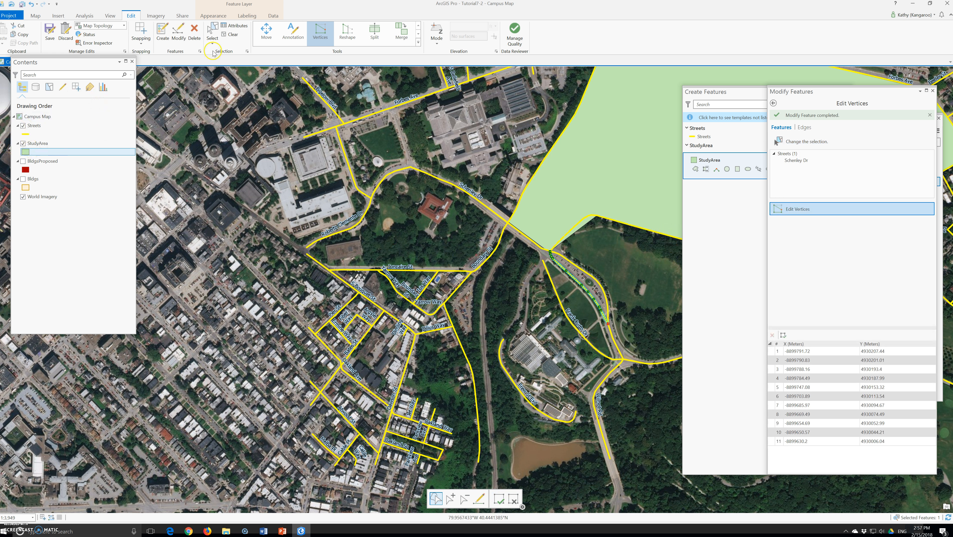
Try to set the StudyArea layer's transparency to 50%.
click(203, 16)
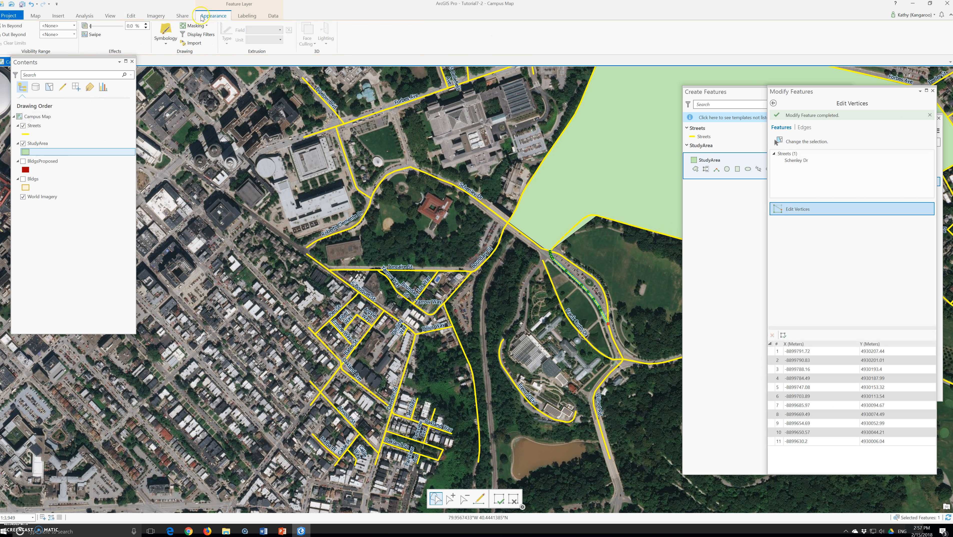
click(95, 26)
text(50.)
key(BackSpace)
click(36, 17)
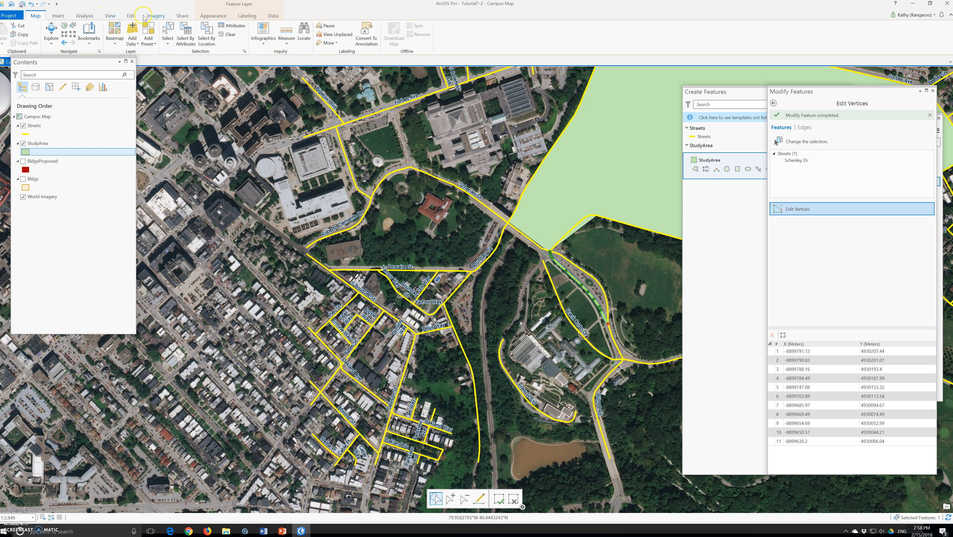
Cancel the vertex editing on the Schenley Dr street segment and save all edits.
click(131, 18)
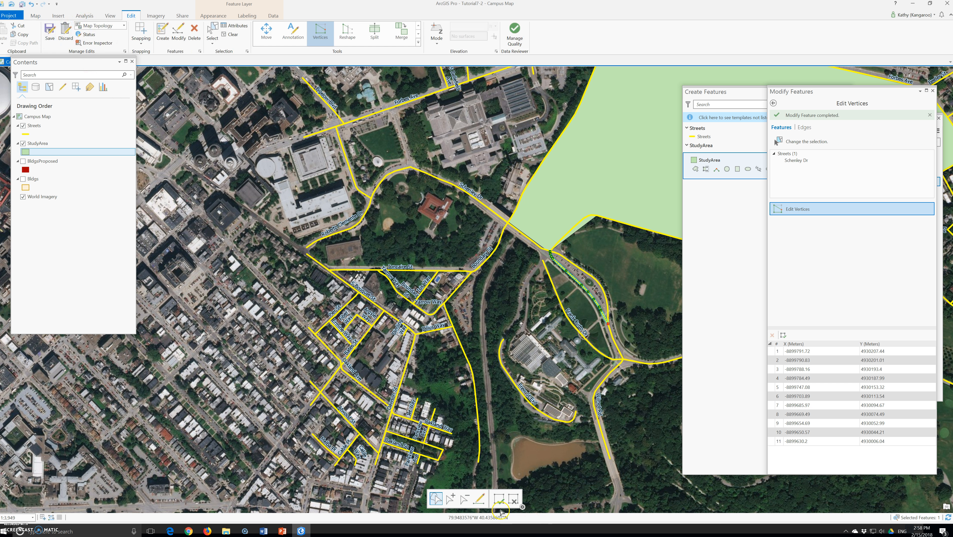
click(513, 501)
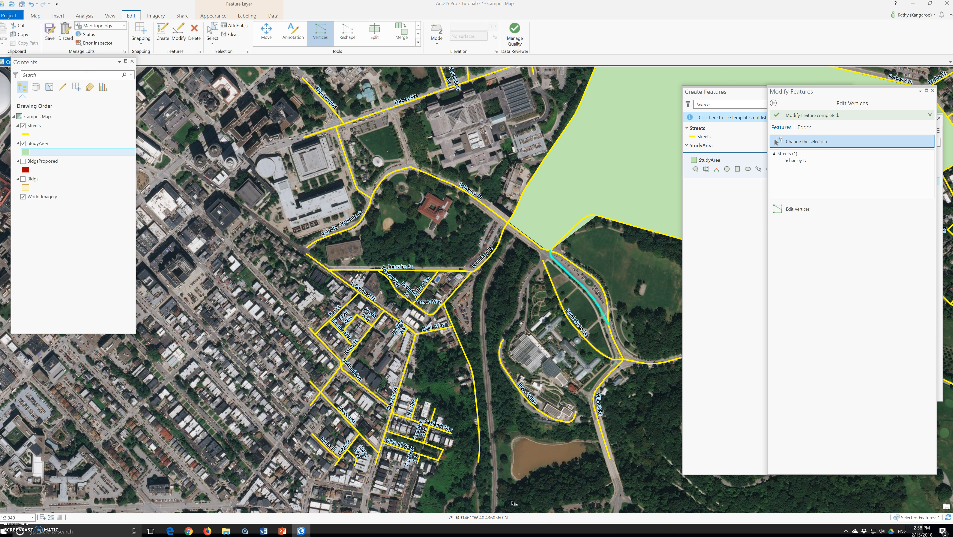
click(50, 35)
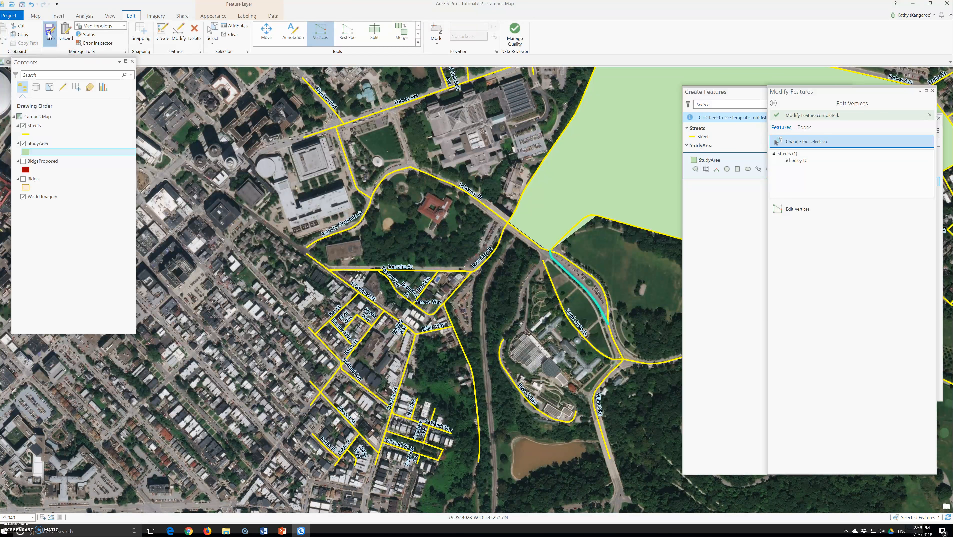
click(486, 272)
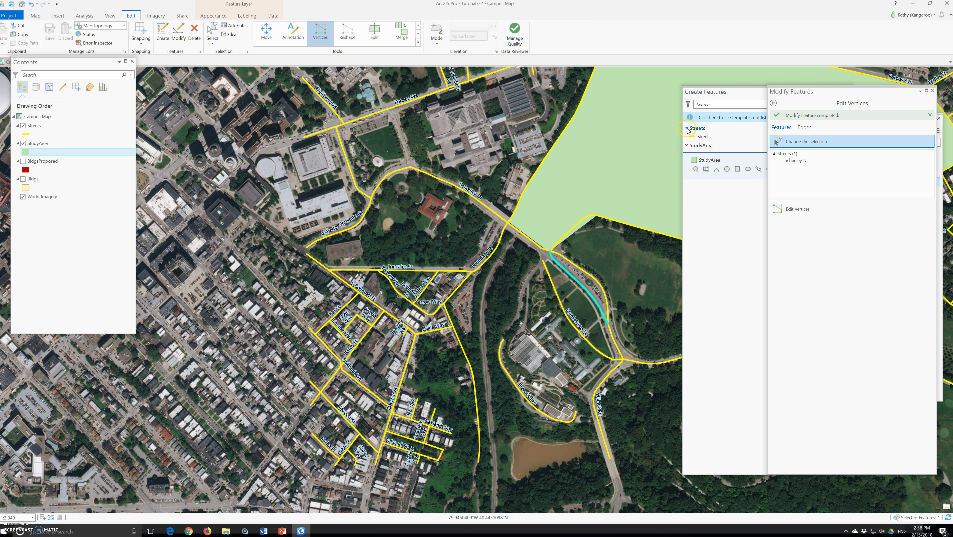
Select the StudyArea layer's symbol and set the layer's transparency to 50%.
click(24, 151)
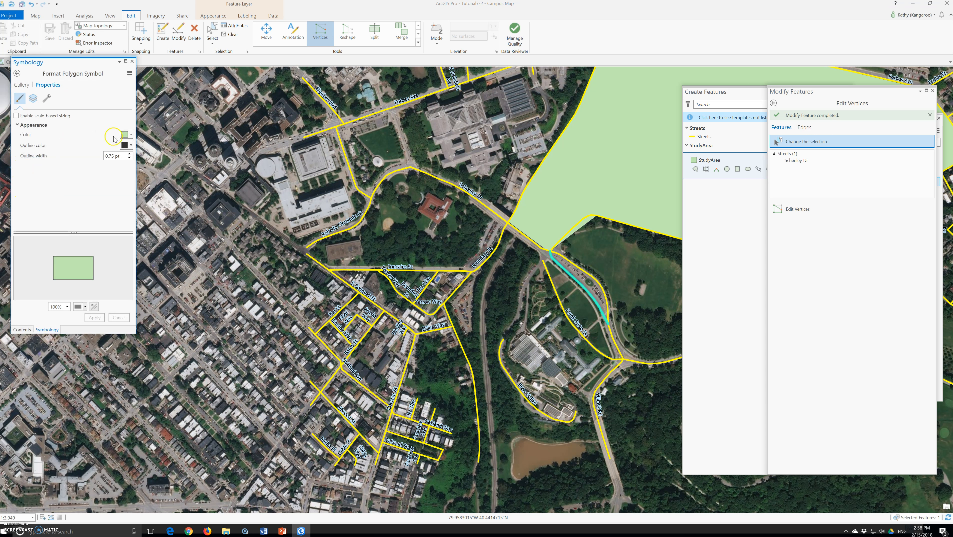
click(203, 20)
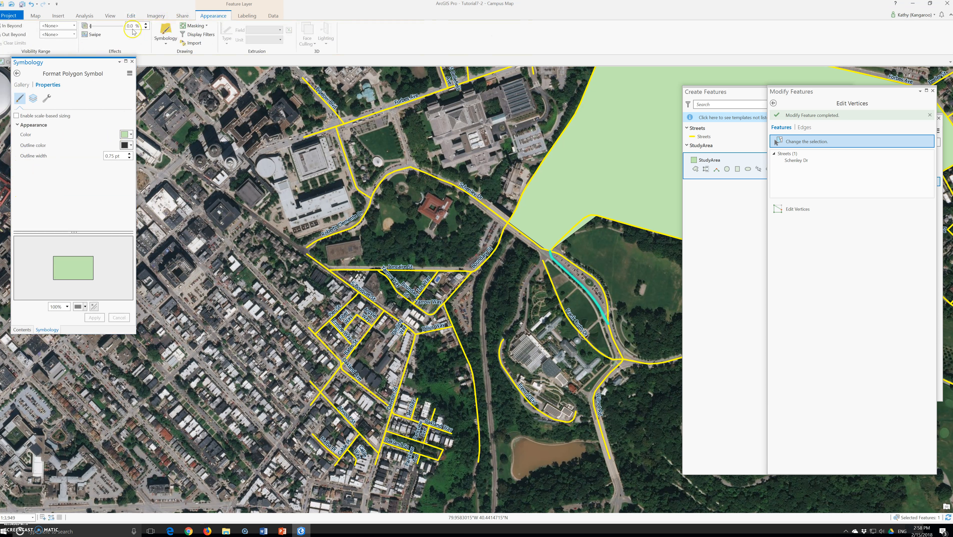
click(114, 25)
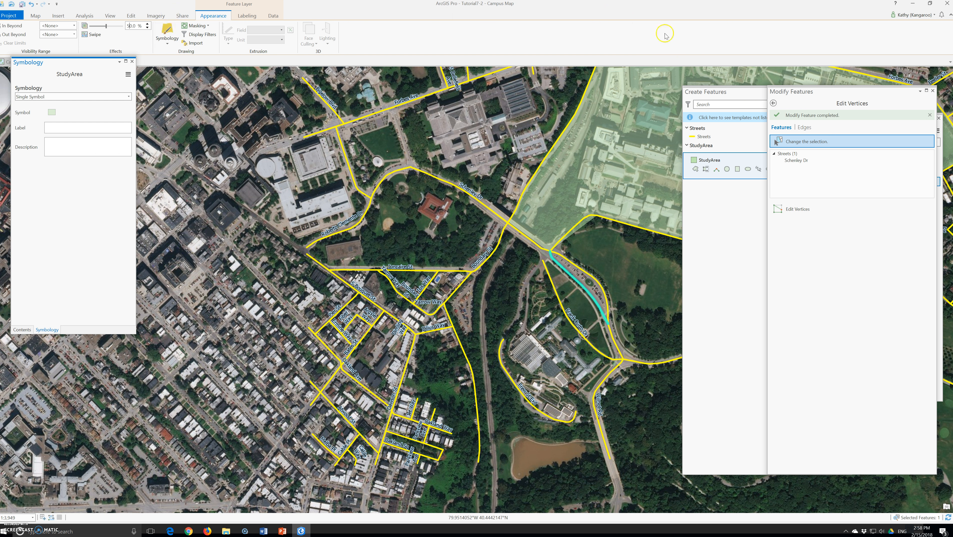
Move the Create Features and Modify Features panes aside over the map and close both.
drag(737, 92, 320, 224)
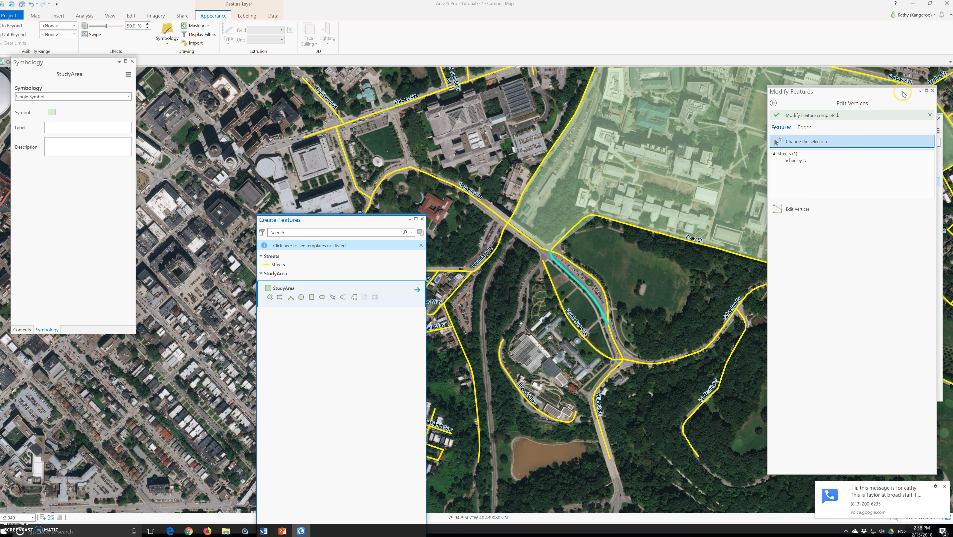
drag(877, 94, 623, 367)
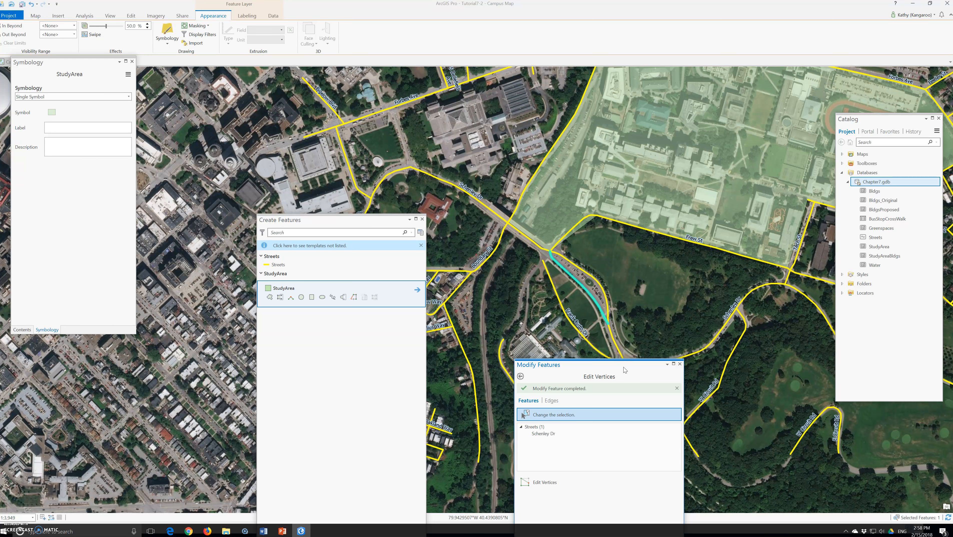
click(679, 367)
click(422, 219)
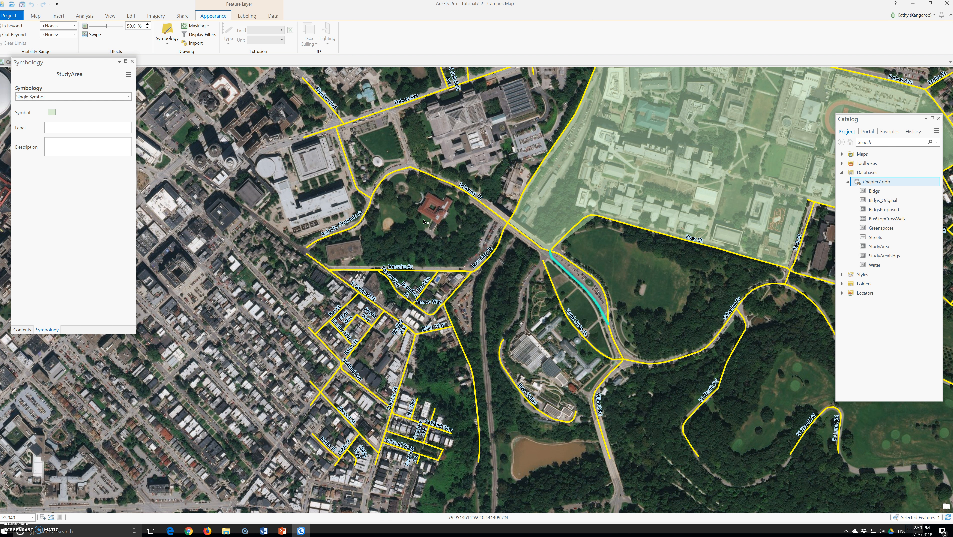
click(424, 218)
Open the StudyArea layer's attribute table and examine the polygon's Shape_Length and Shape_Area fields.
click(22, 329)
right_click(31, 143)
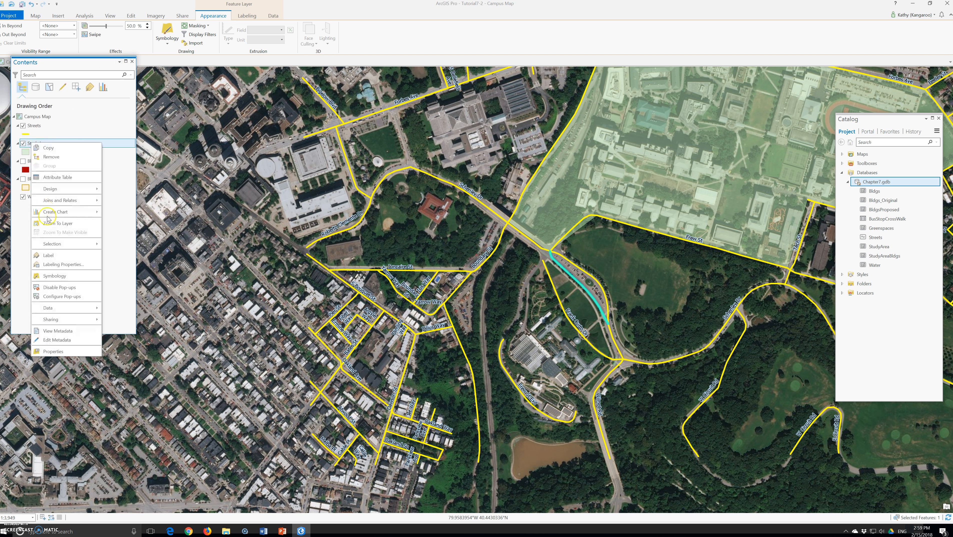
click(60, 178)
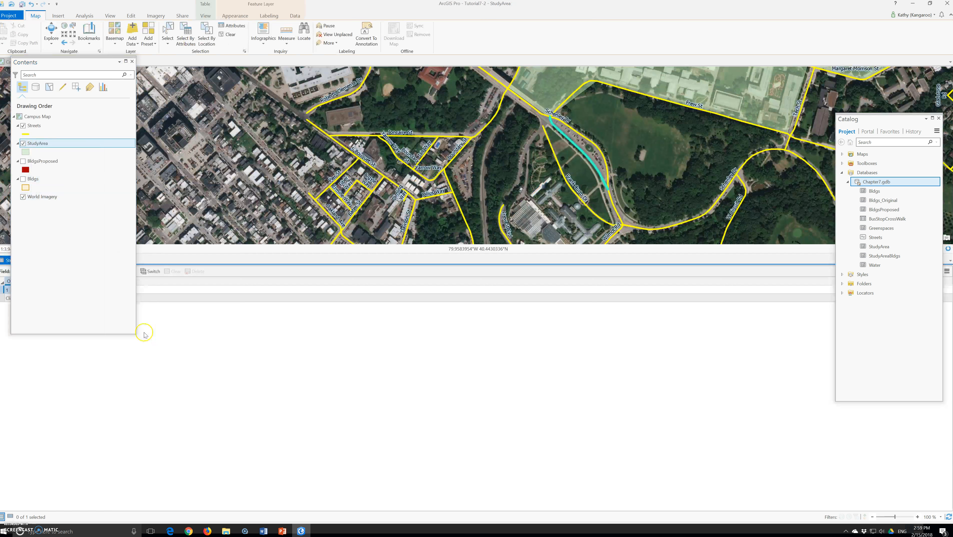
drag(111, 334, 117, 219)
click(73, 282)
click(98, 282)
click(74, 283)
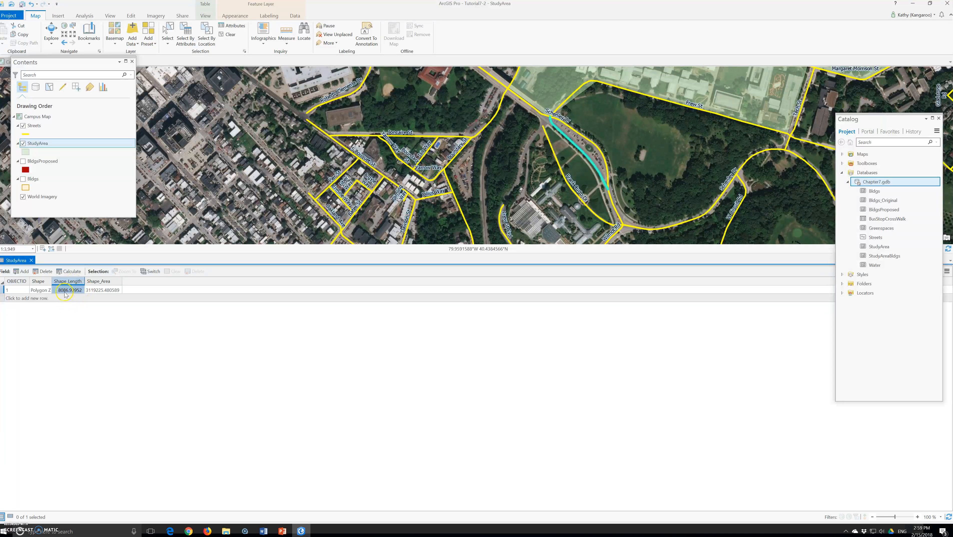
click(108, 279)
click(107, 290)
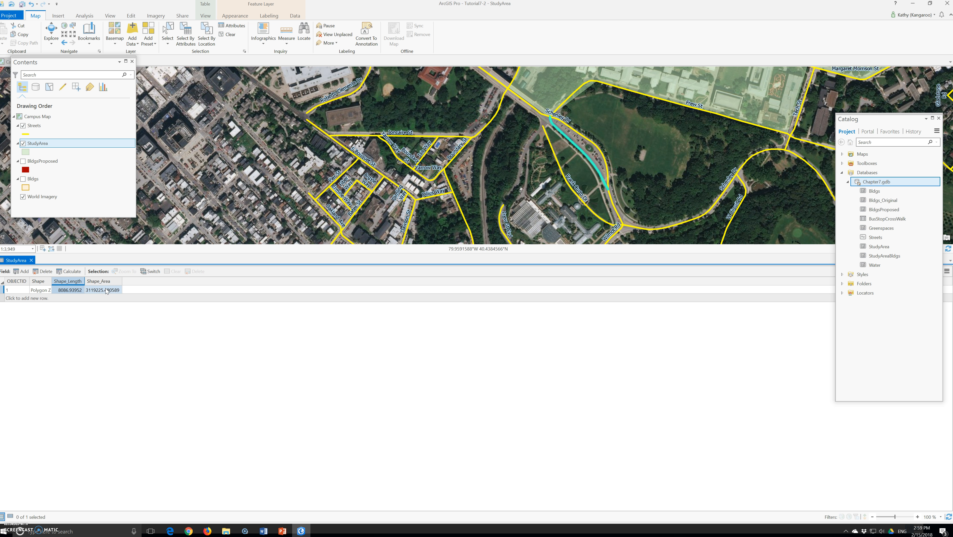
Close the StudyArea attribute table.
click(669, 175)
scroll(669, 175, down, 4)
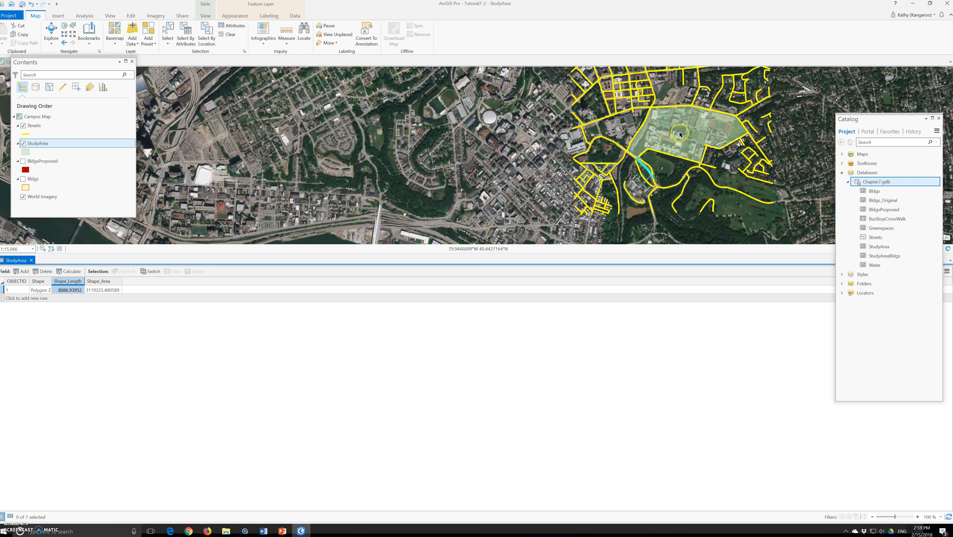
scroll(673, 135, down, 1)
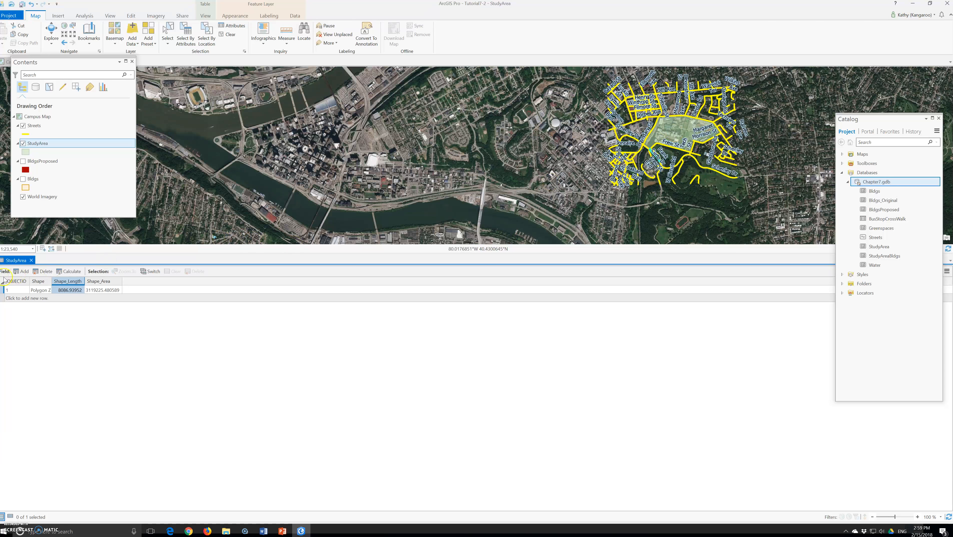
click(31, 261)
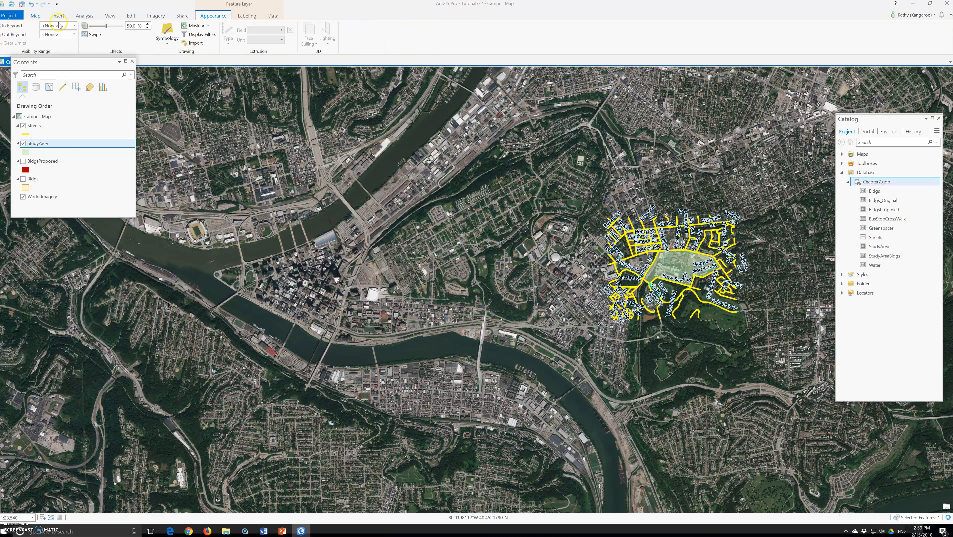
Explore the map and center it on the StudyArea polygon at a scale of 1:3,949.
click(35, 16)
click(55, 37)
drag(698, 244, 410, 315)
scroll(410, 314, up, 3)
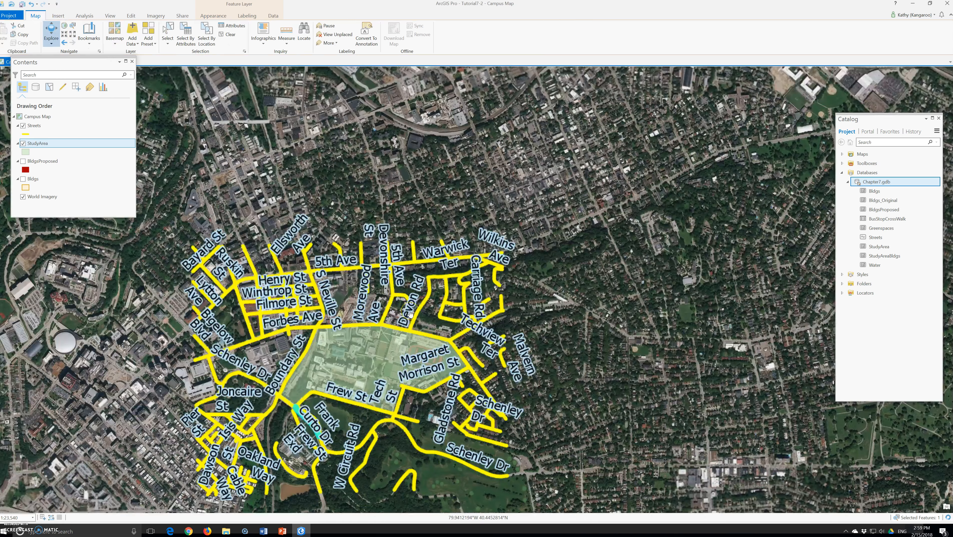
drag(416, 401, 532, 340)
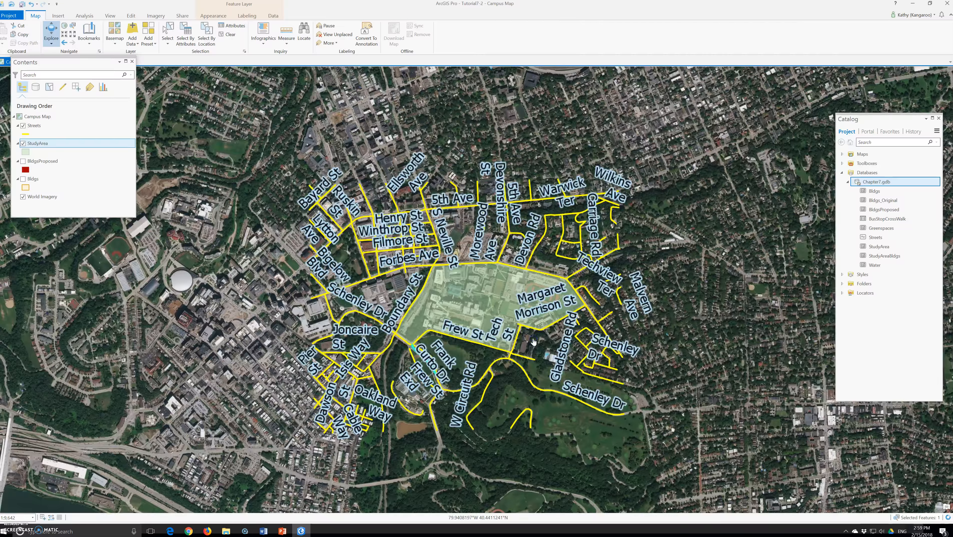
scroll(533, 341, down, 6)
scroll(534, 341, up, 3)
scroll(533, 341, up, 6)
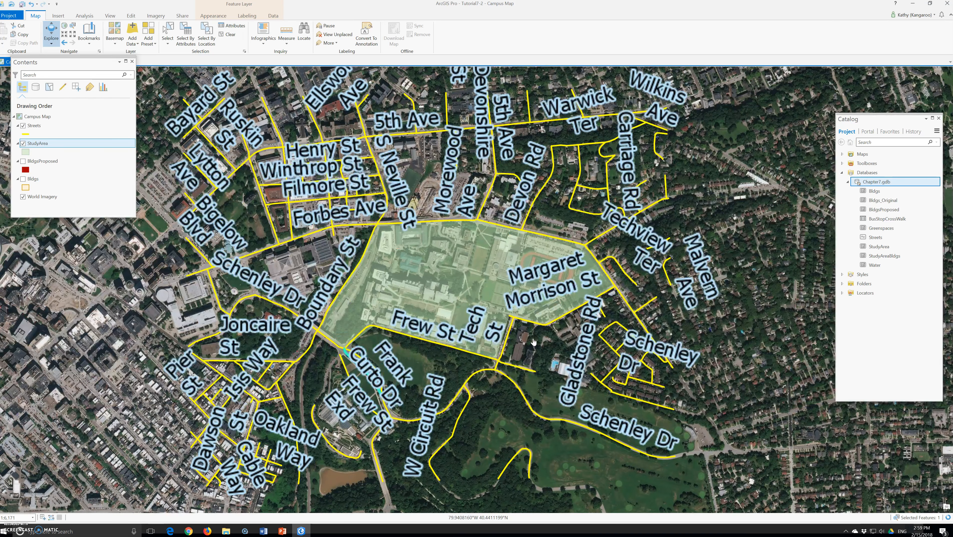
scroll(534, 341, up, 1)
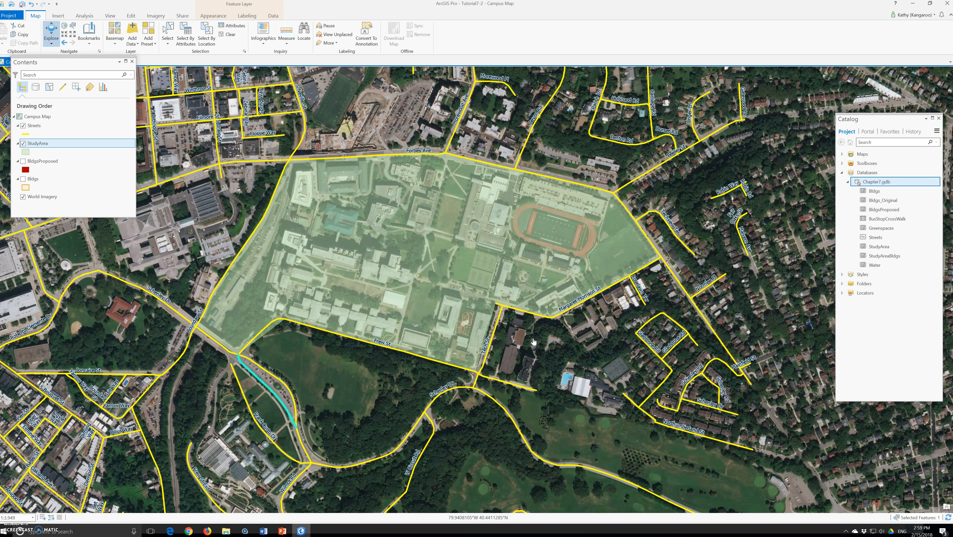
click(525, 347)
scroll(526, 348, up, 1)
scroll(526, 349, down, 1)
Search the geoprocessing tools for "add geometry a" and open the Add Geometry Attributes tool.
click(84, 16)
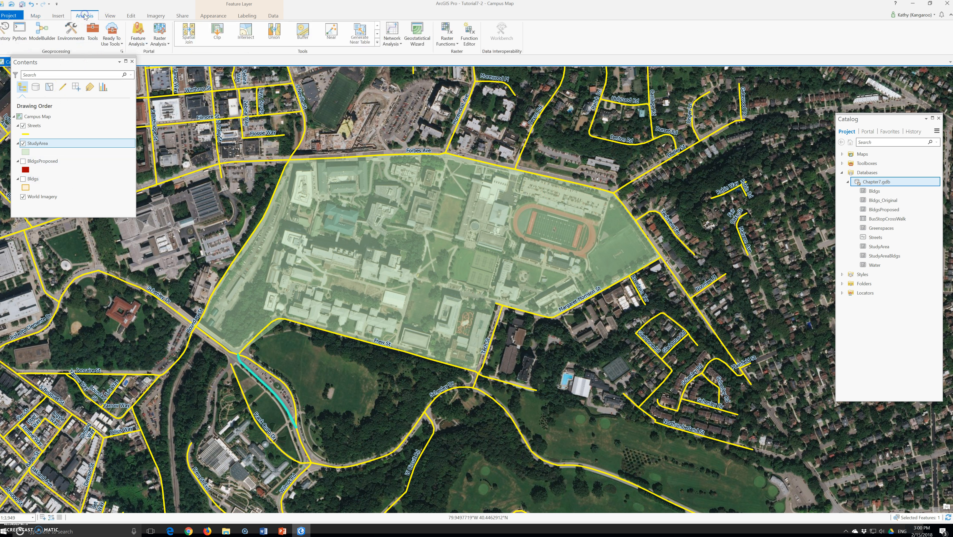
click(92, 32)
drag(68, 217, 70, 356)
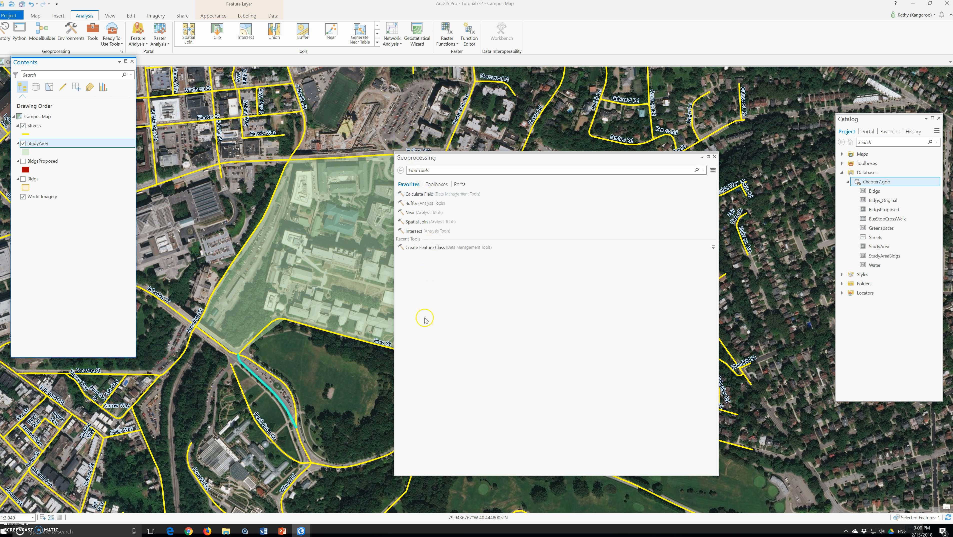
click(427, 170)
text(add gei)
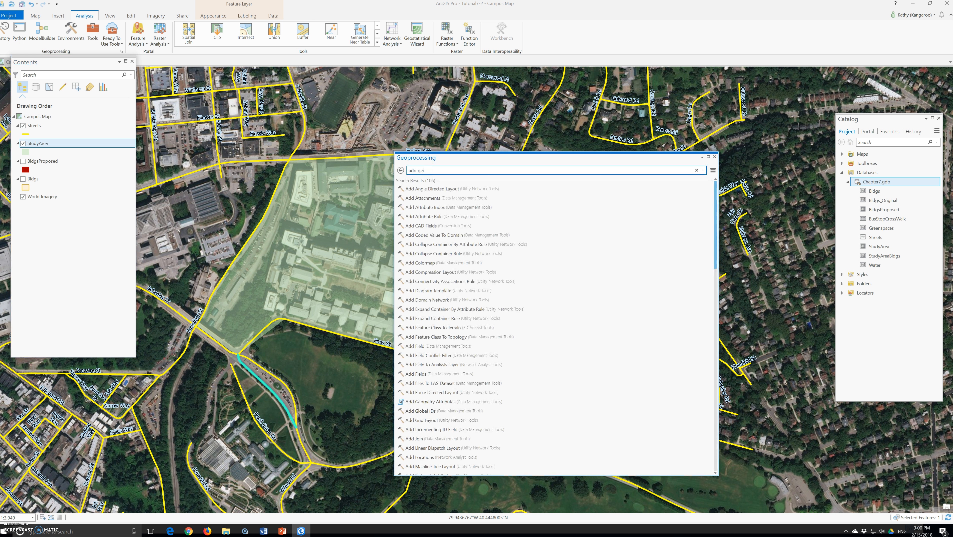
text(mot)
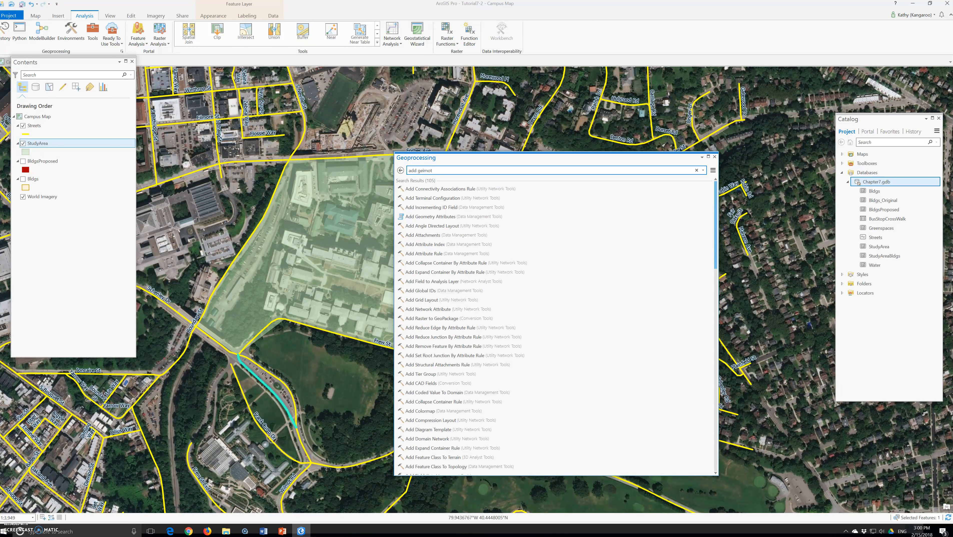
text(e)
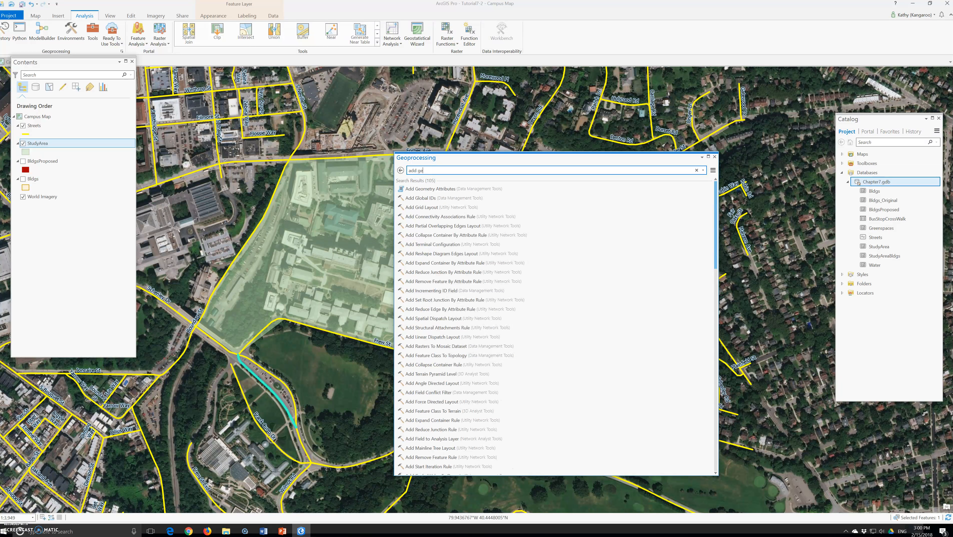
text(ometry a)
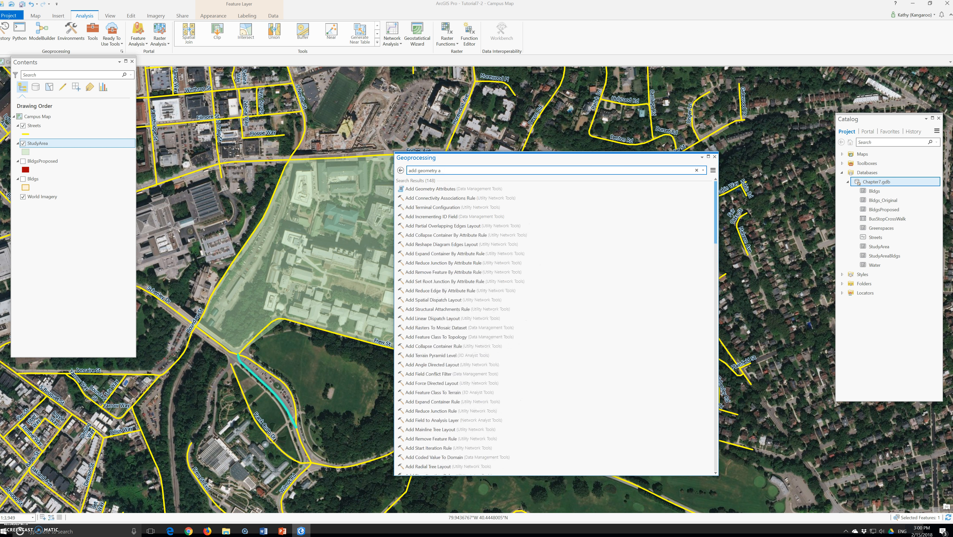
click(447, 190)
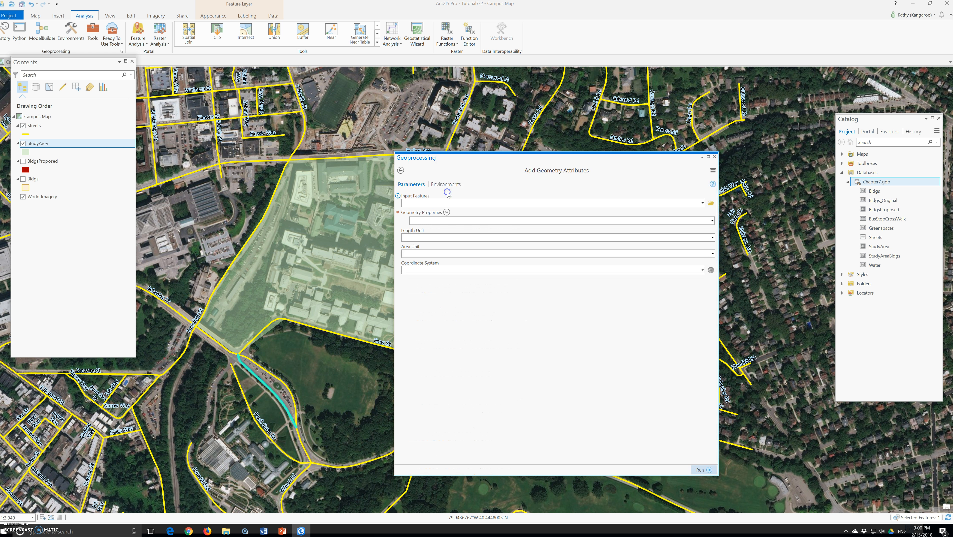
Choose StudyArea as the input features and Area as the geometry property to calculate.
click(443, 206)
click(702, 203)
click(433, 221)
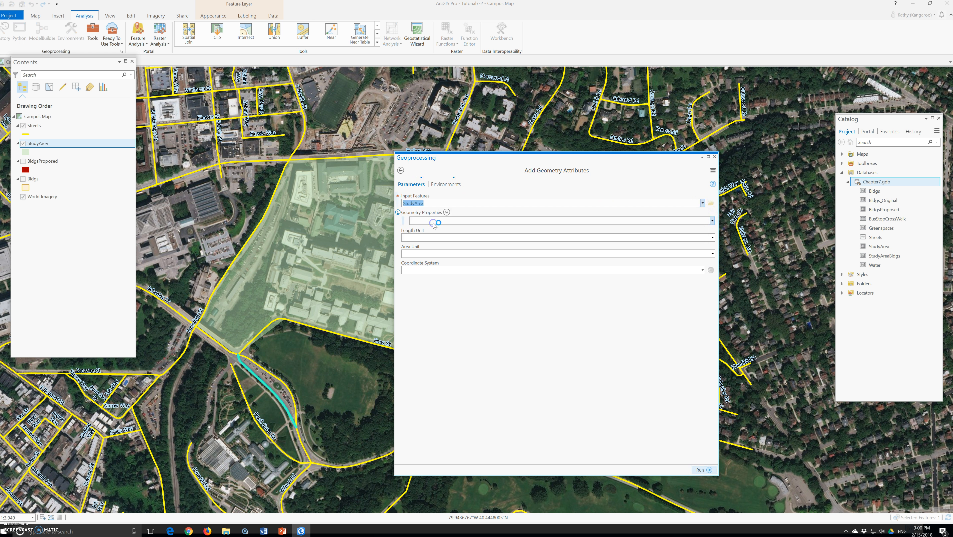
click(712, 221)
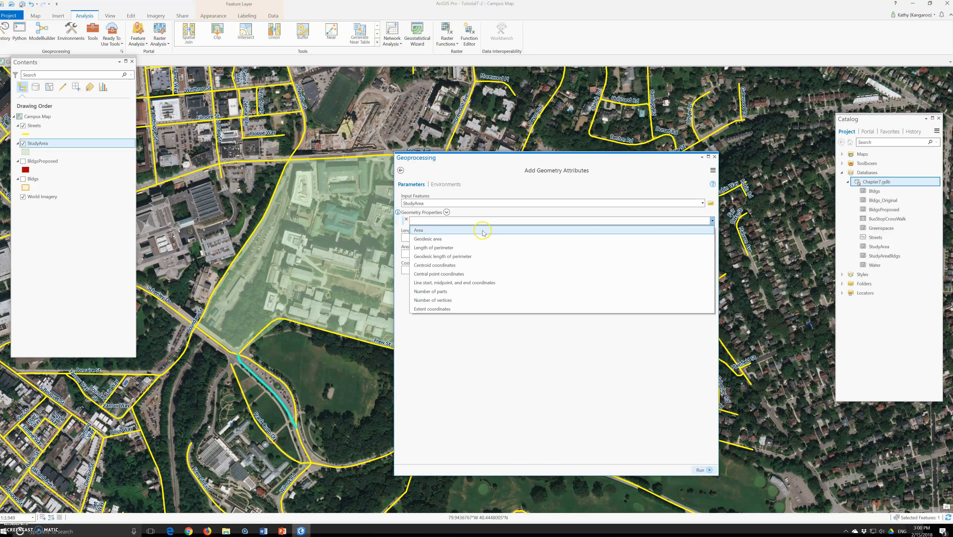
click(485, 230)
Set the tool's length unit to Feet (United States) and its area unit to Acres.
click(451, 249)
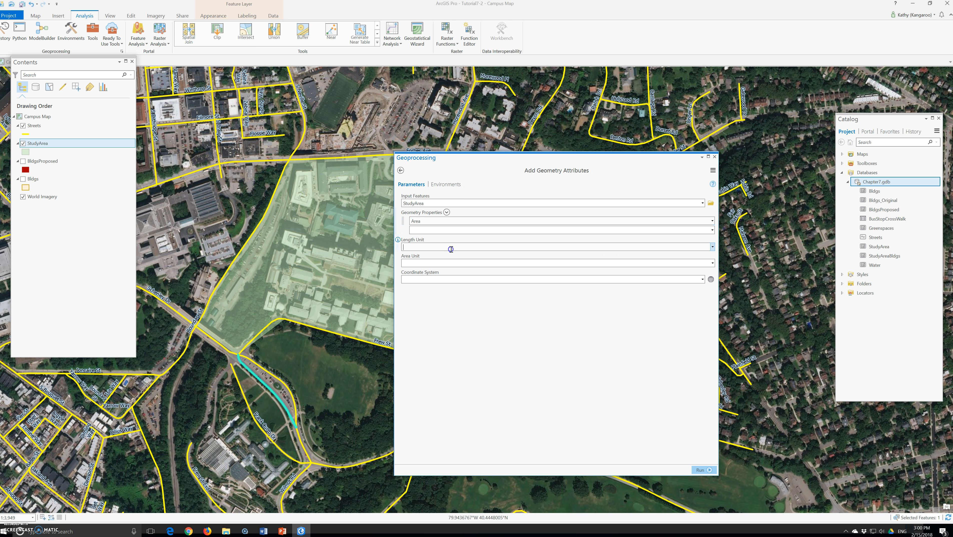
click(713, 247)
click(421, 258)
click(712, 263)
scroll(601, 285, up, 2)
click(425, 274)
click(425, 281)
Set the coordinate system to NAD_1983_StatePlane_Pennsylvania_South_FIPS_3702_Feet and run Add Geometry Attributes.
click(702, 279)
click(419, 322)
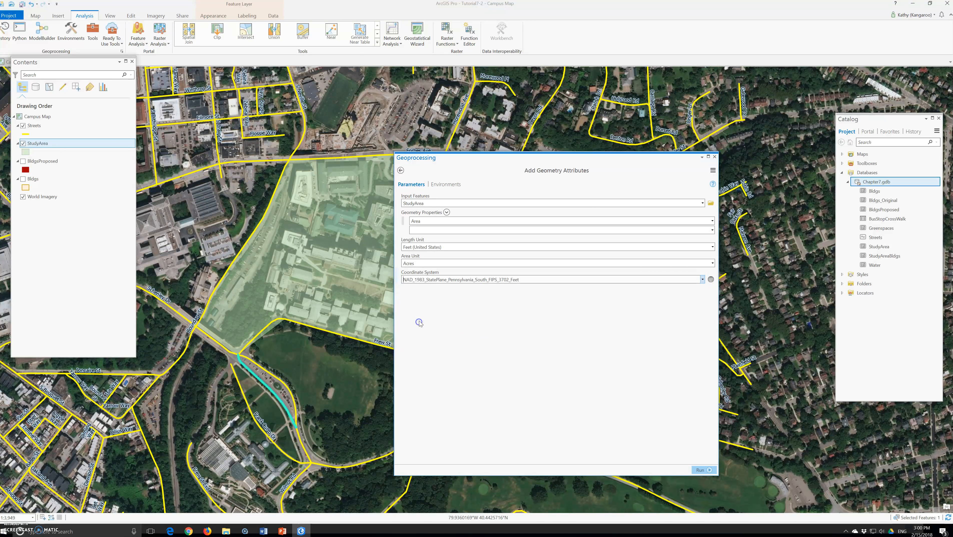
click(709, 470)
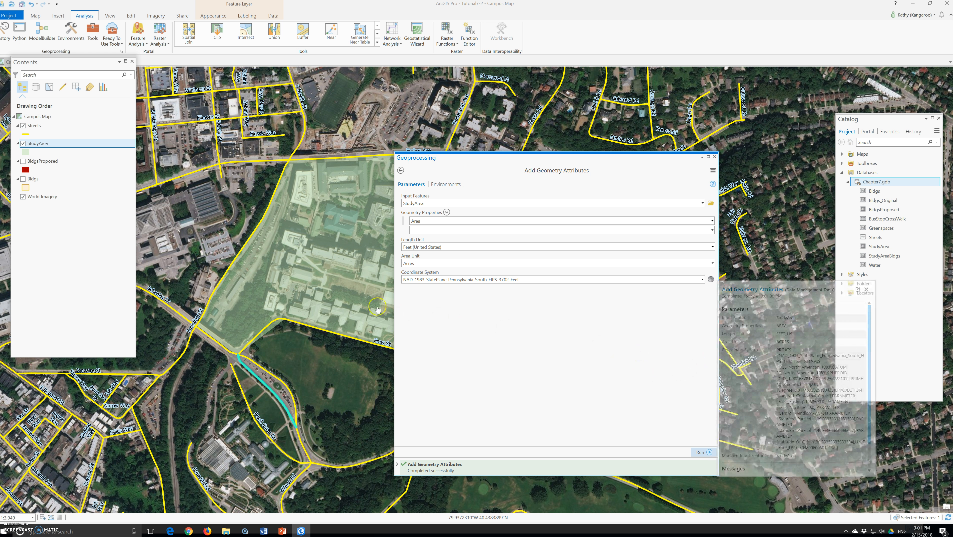
Open the StudyArea attribute table to view the POLY_AREA field, and close the Geoprocessing pane.
right_click(34, 144)
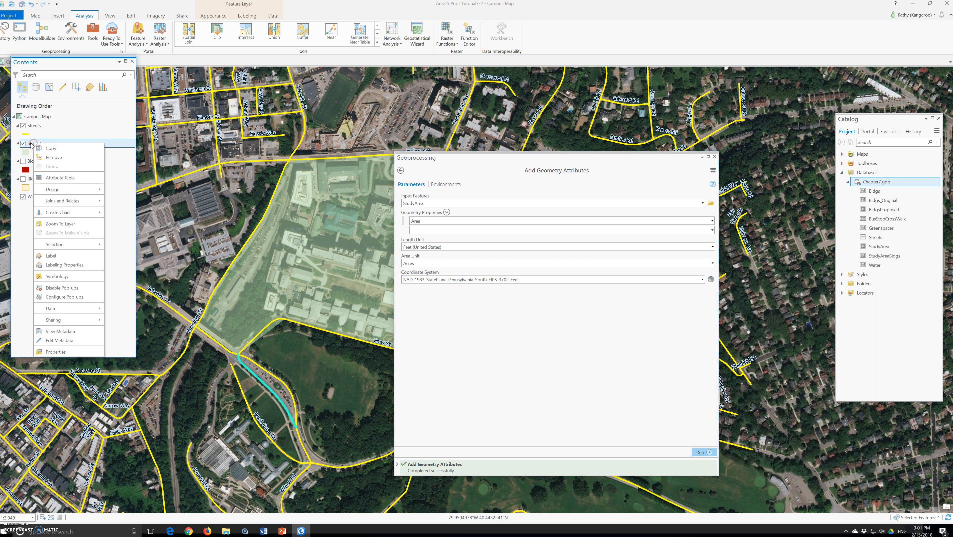
click(59, 178)
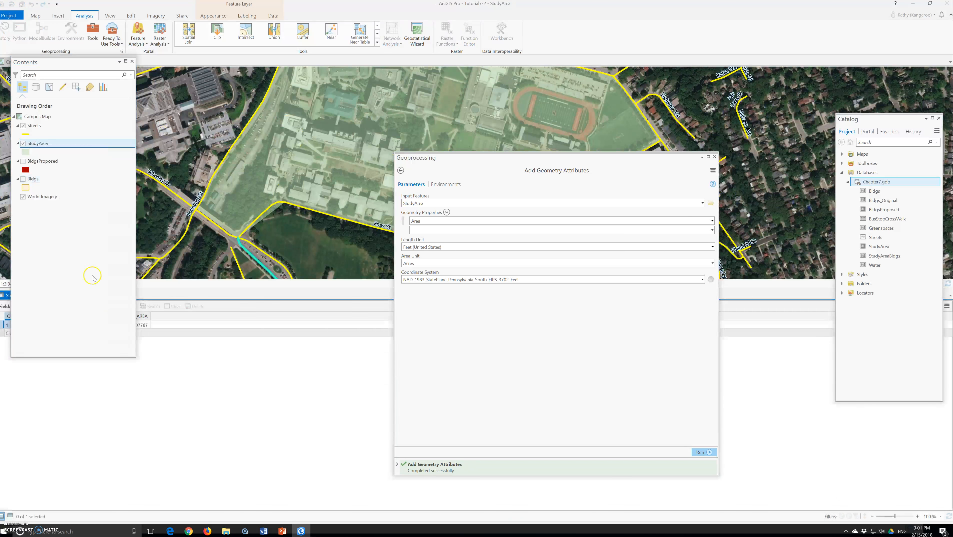
drag(177, 283, 176, 370)
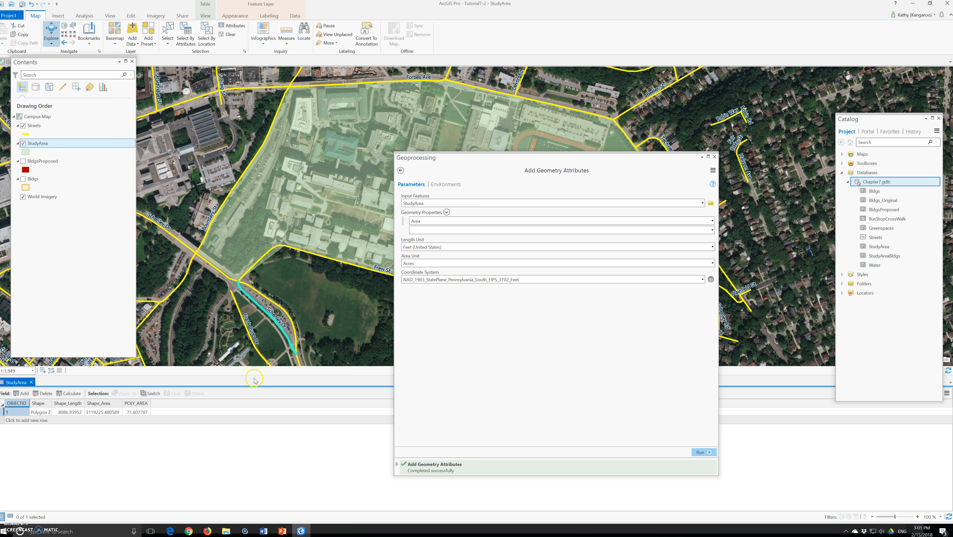
click(715, 156)
In the StudyArea fields view, change the POLY_AREA field's alias to Acres and save the field changes.
click(946, 393)
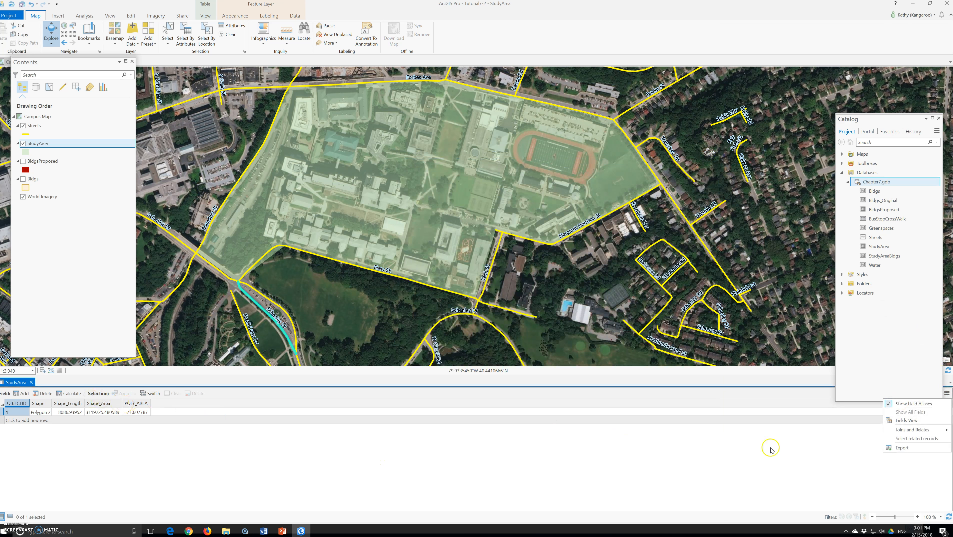
click(906, 419)
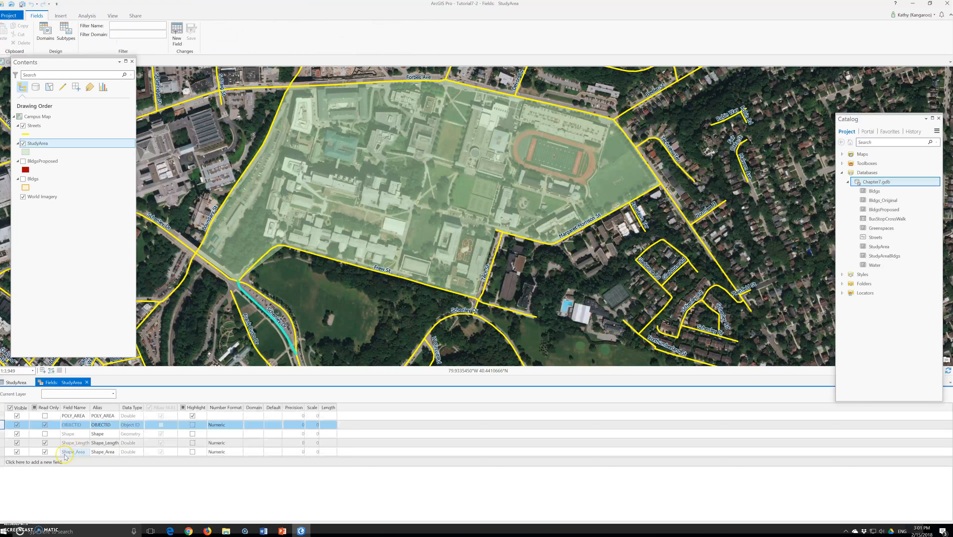
click(97, 454)
click(104, 452)
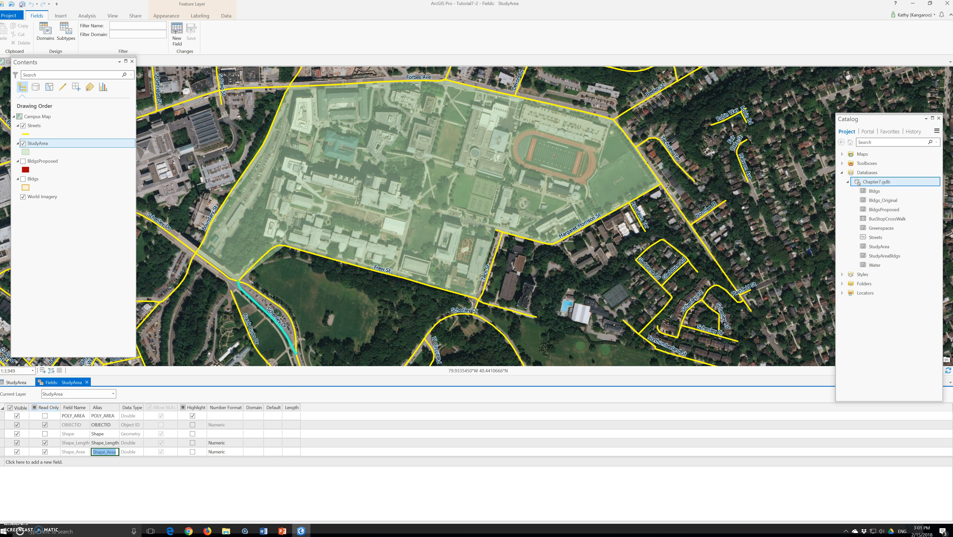
click(105, 417)
click(105, 417)
text(Acres)
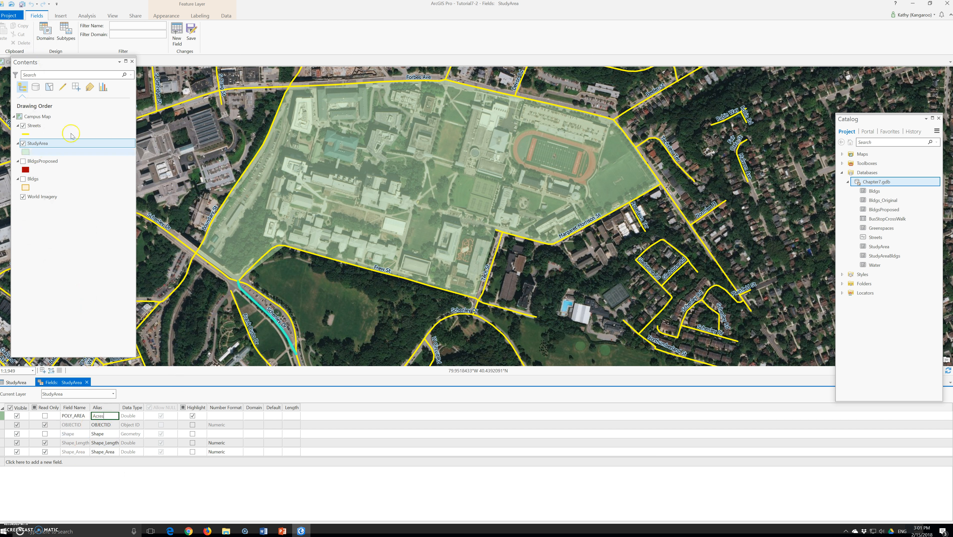
click(191, 33)
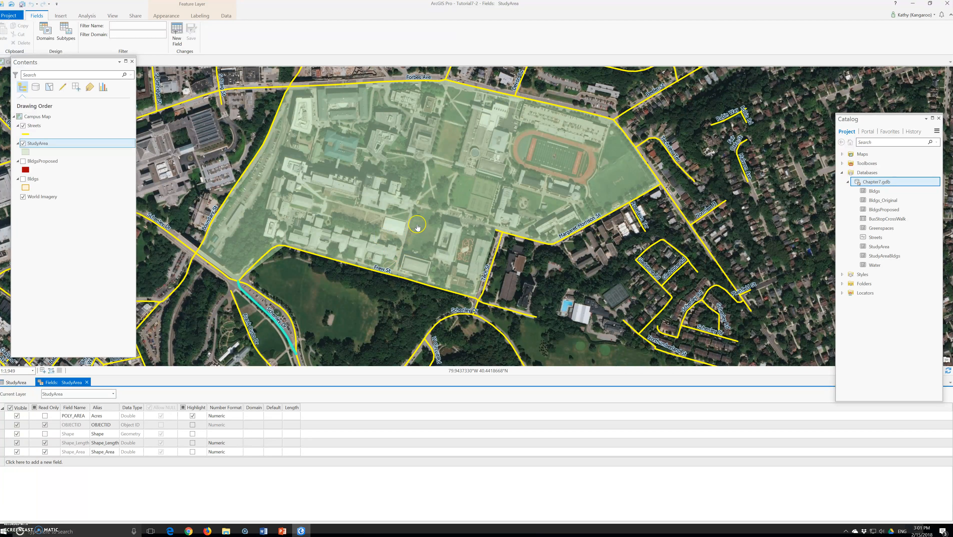
Save the Tutorial7-2 project and exit the program.
click(10, 16)
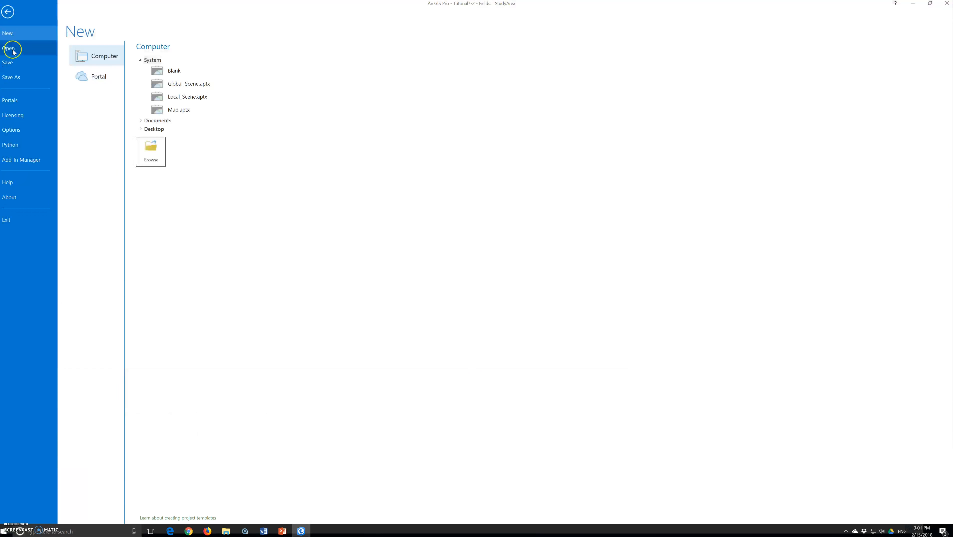
click(8, 61)
click(500, 284)
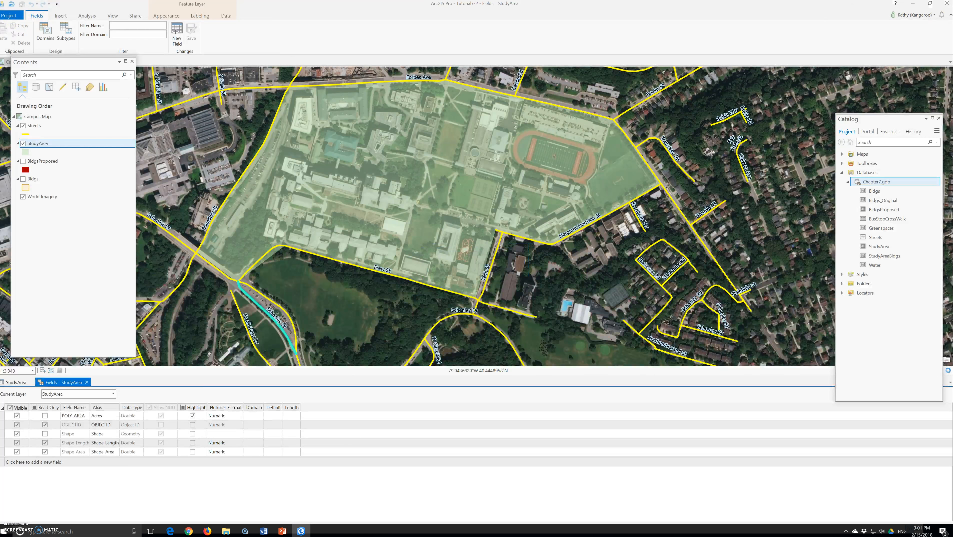
click(947, 4)
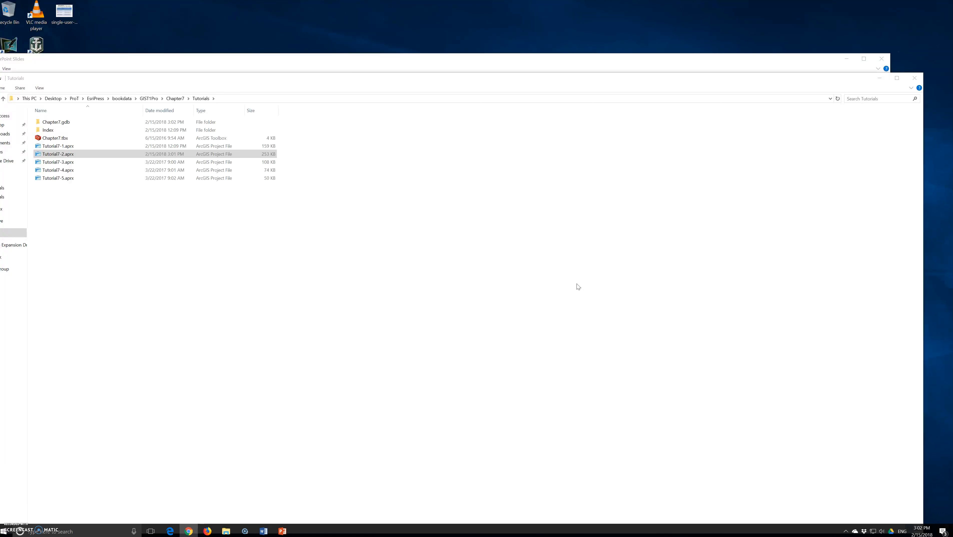
click(552, 296)
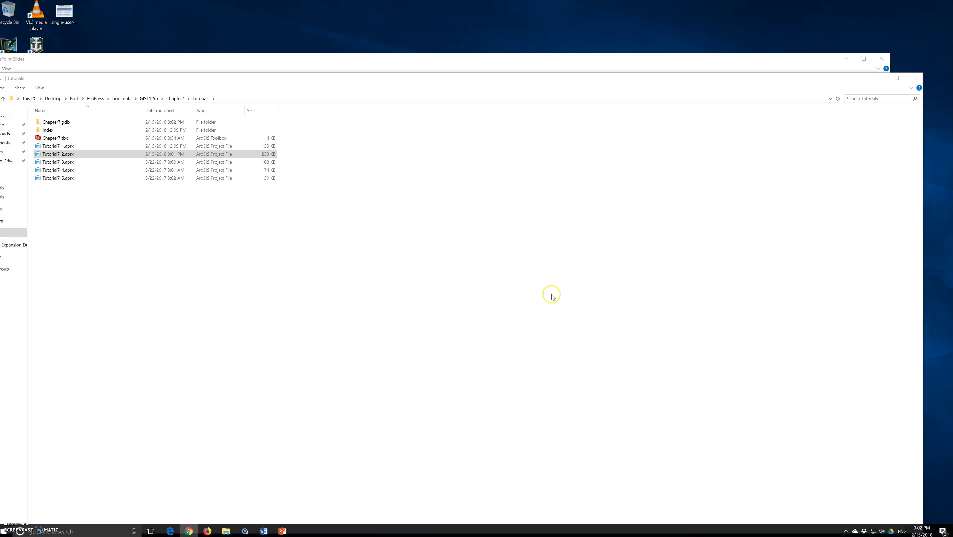